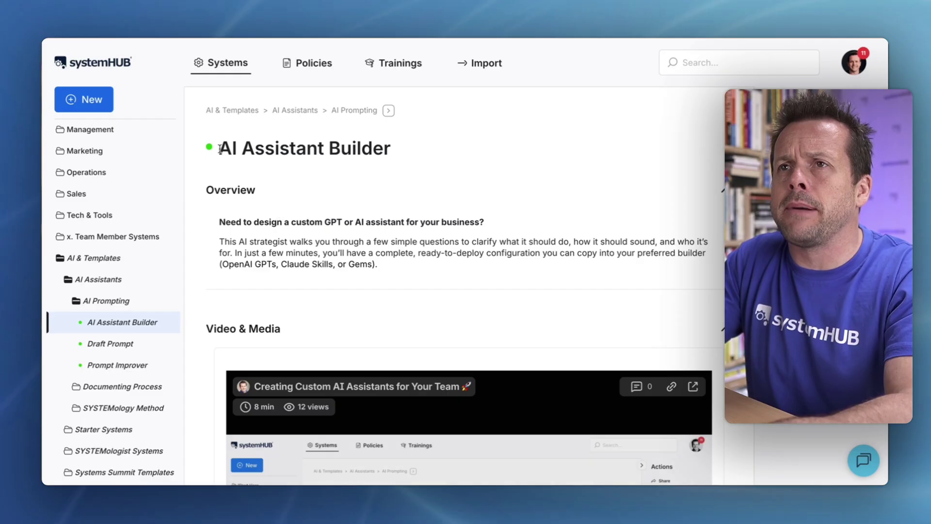
# Begin the AI Assistant Builder chat by answering 'Ready' in the chat panel
pyautogui.moveTo(220, 149); pyautogui.dragTo(416, 148)
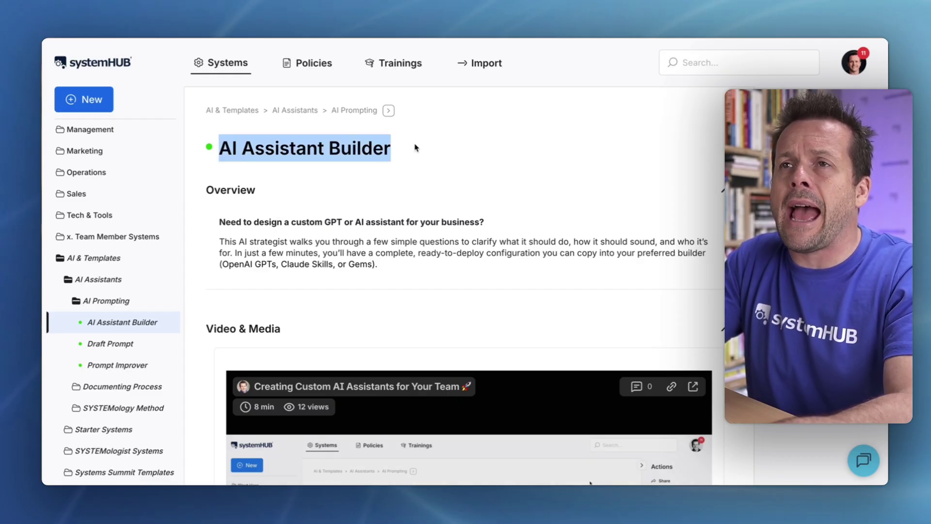
pyautogui.scroll(-2, 310, 218)
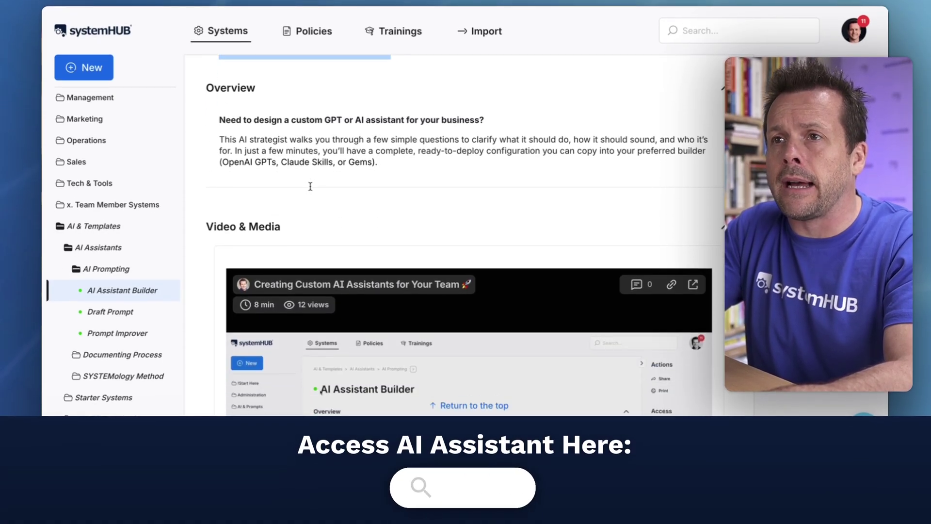
pyautogui.scroll(-10, 310, 187)
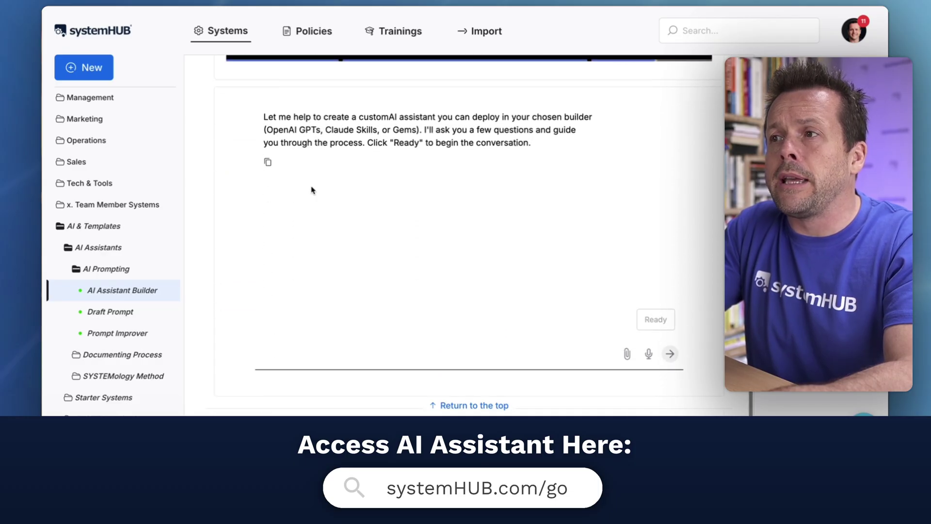
pyautogui.click(644, 319)
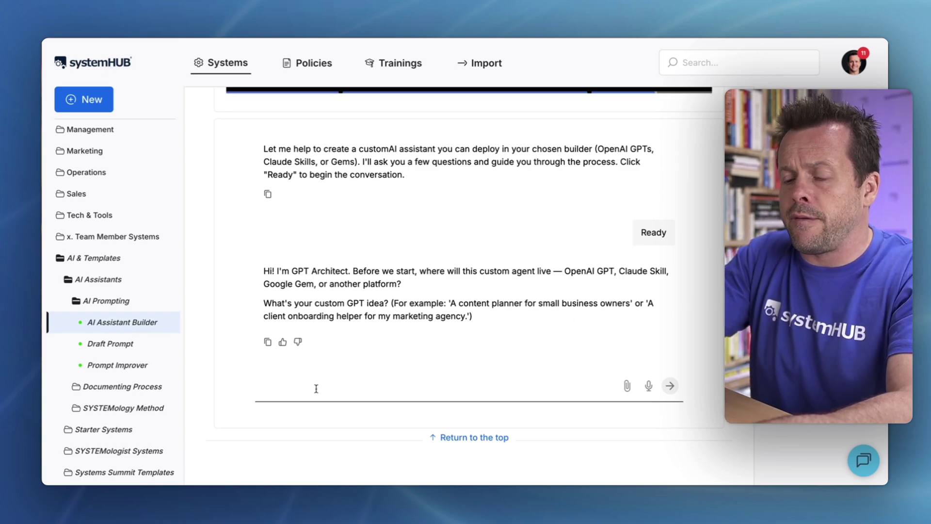
# Tell the builder the GPT lives in ChatGPT and turns testimonial transcripts into LinkedIn posts
pyautogui.write('c')
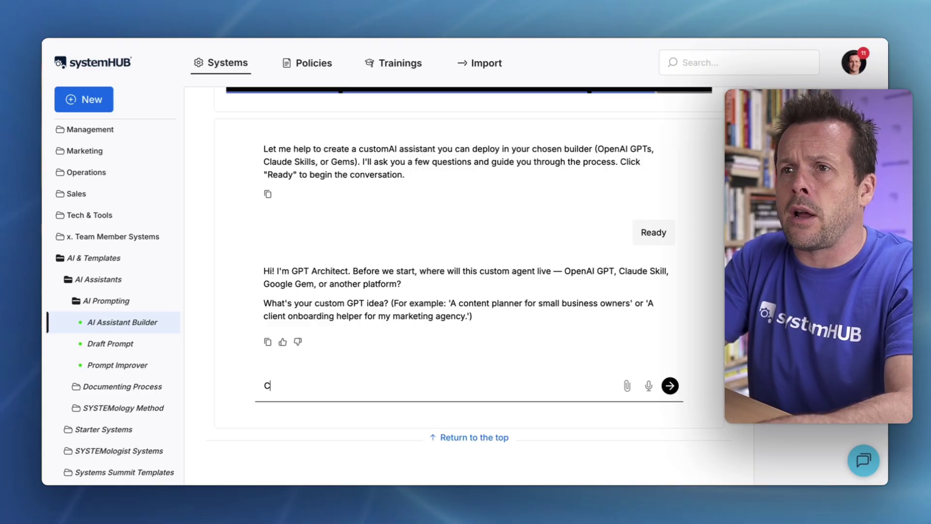
pyautogui.write('hatGPT')
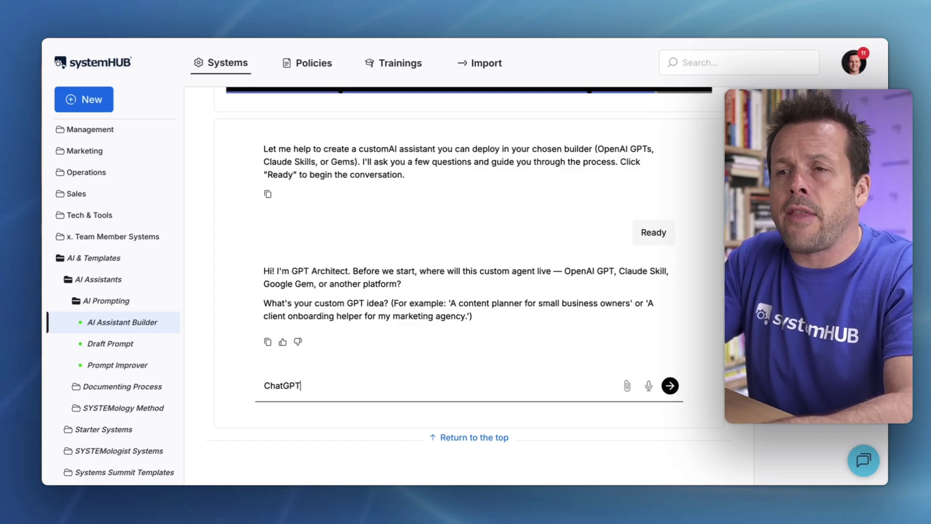
pyautogui.write('.')
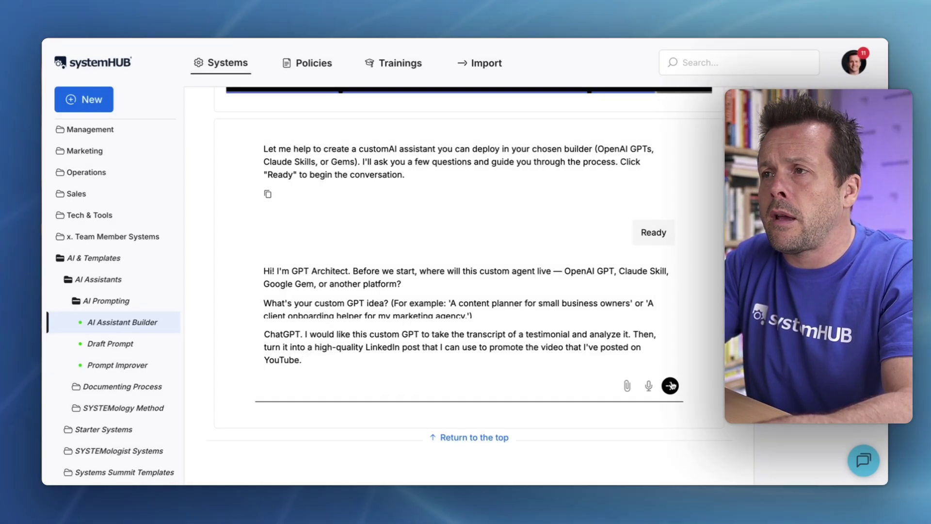
pyautogui.click(675, 387)
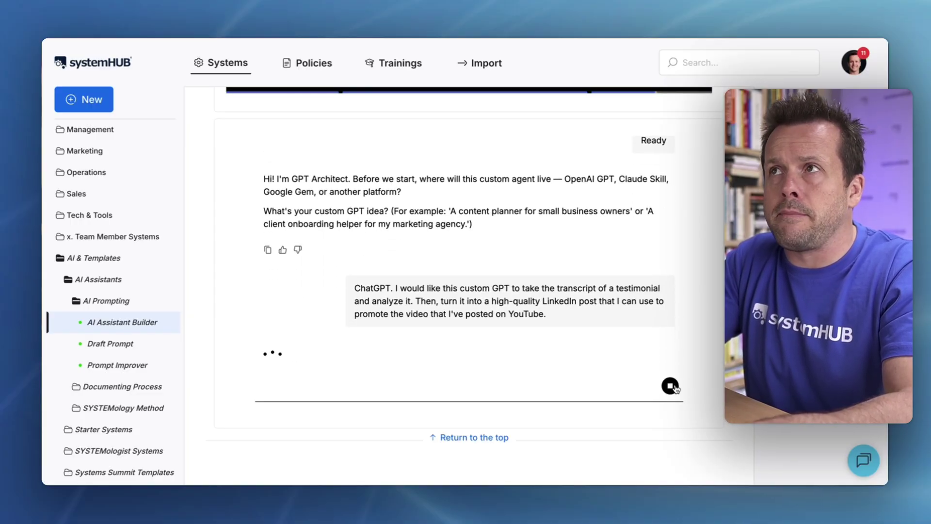
# Open chatgpt.com in a new tab and start a new GPT from Explore GPTs
pyautogui.press('super+t')
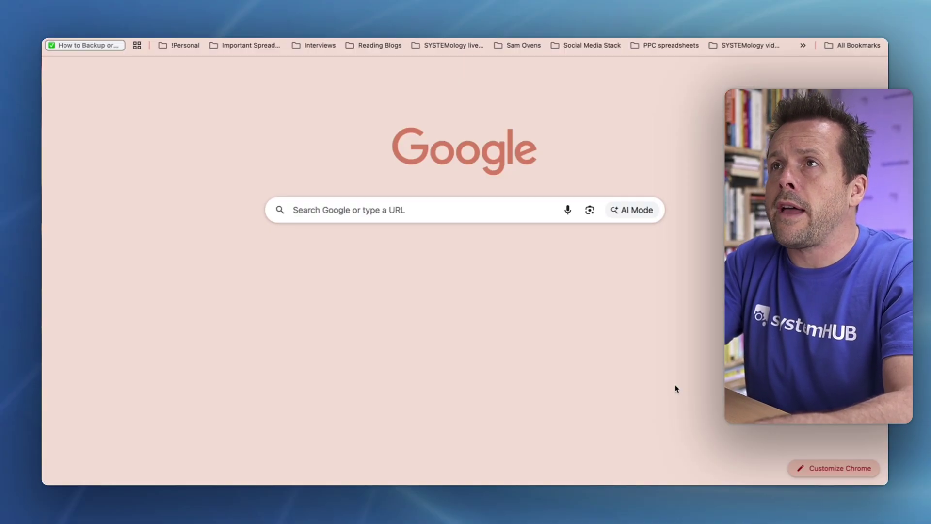
pyautogui.write('chatgpt.com')
pyautogui.press('Return')
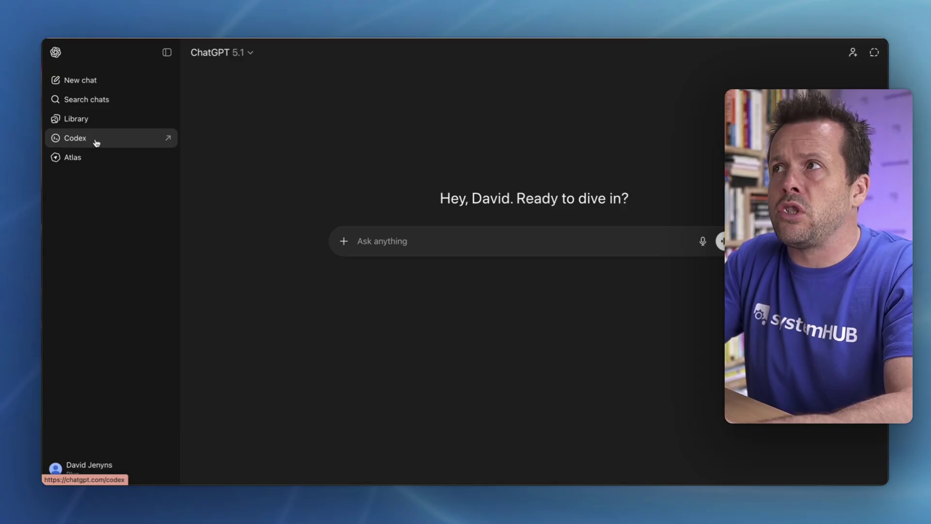
pyautogui.click(89, 204)
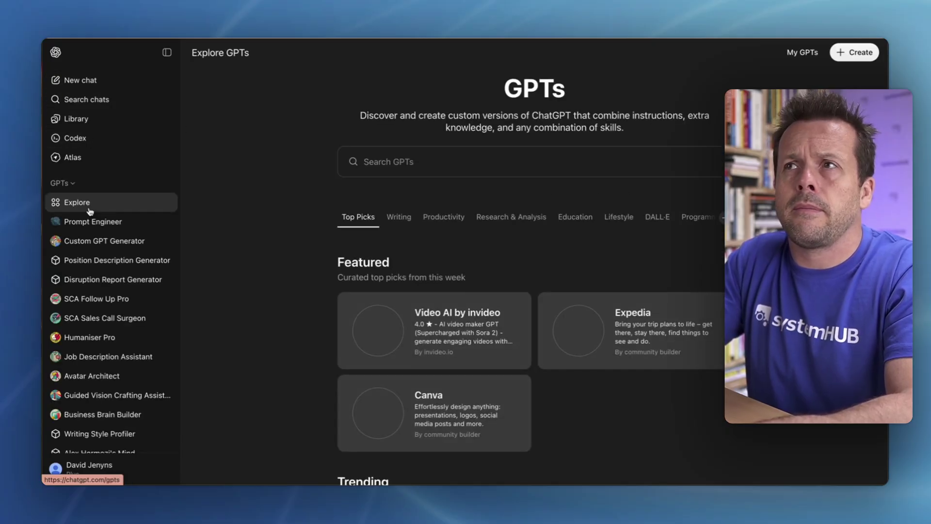
pyautogui.click(856, 57)
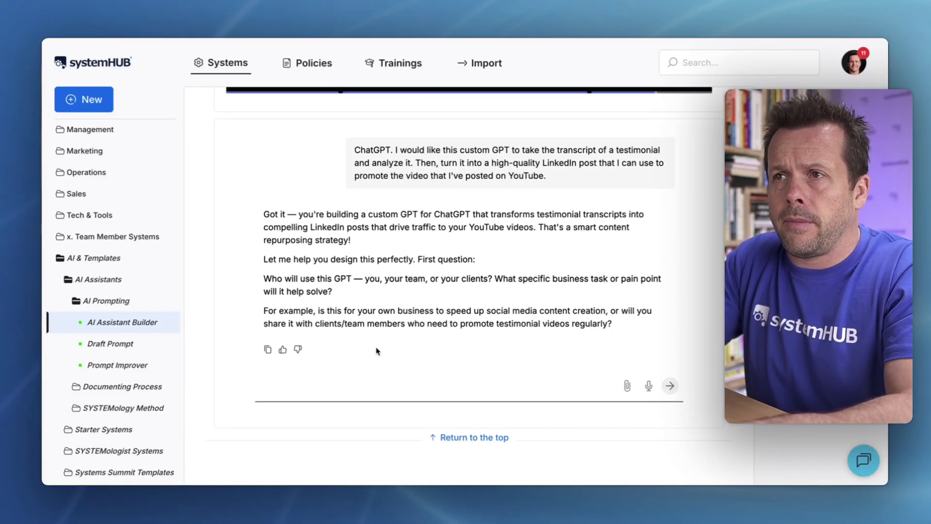
# Reply that the team will use the GPT to easily post client testimonials on social media
pyautogui.click(325, 387)
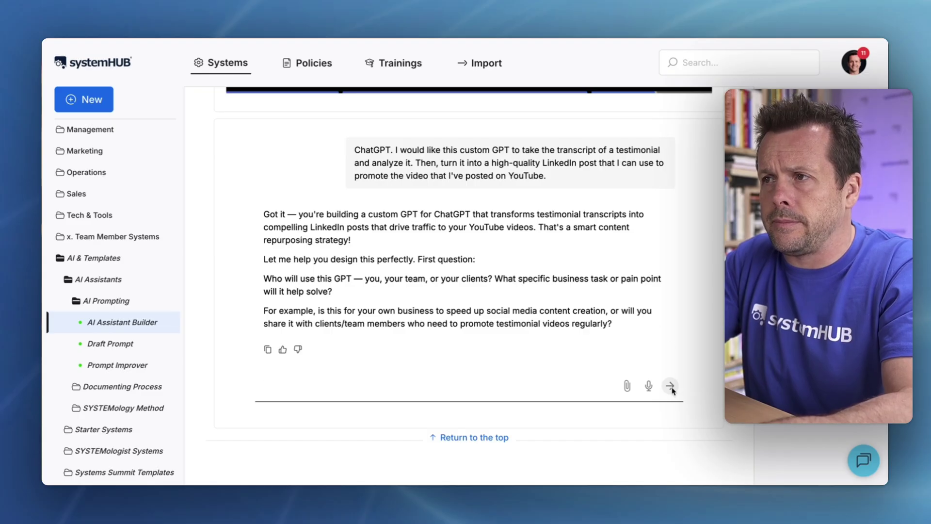
pyautogui.write("This custom GPT is for my team, and the purpose is to make posting on social media as easy as possible. I'll be sharing this custom GPT with my team, and then they will use it any time we get a client testimonial.")
pyautogui.click(669, 386)
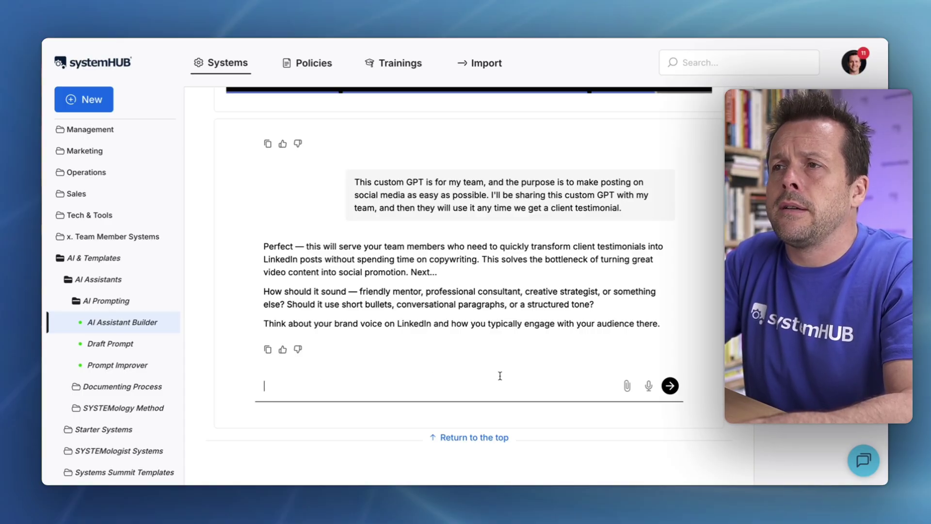
# Answer with a friendly conversational-paragraph tone and the transcript-to-LinkedIn-post task, then paste the plumbing note
pyautogui.write('I want this to be a friendly style of writing in conversational paragraphs.')
pyautogui.click(669, 386)
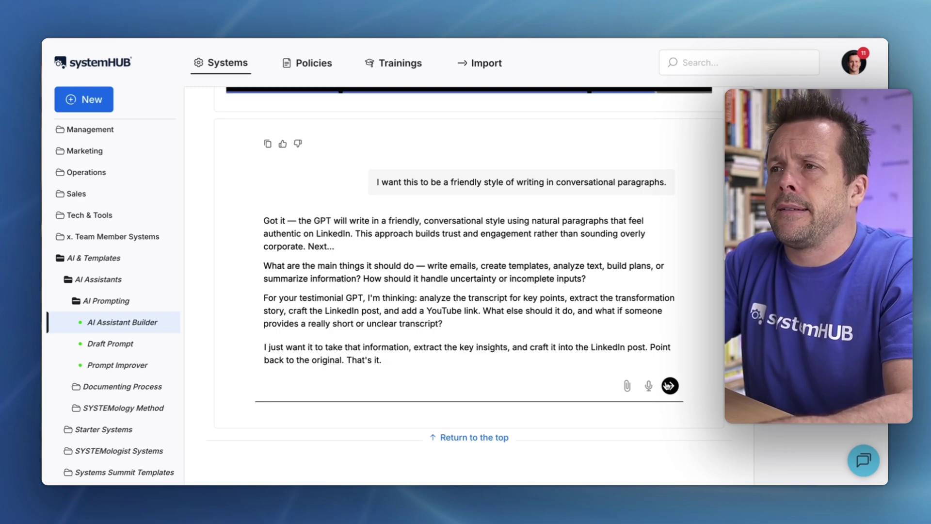
pyautogui.click(669, 385)
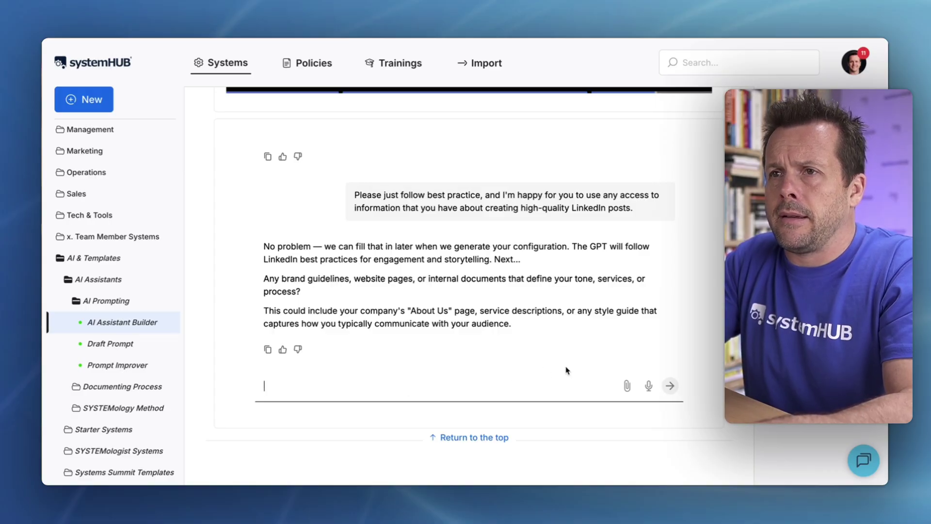
pyautogui.write("For now, I don't have any extra information other than I run a plumbing business.")
# Send the plumbing-business note, then reply 'Ready to go.' to get the full configuration
pyautogui.click(666, 387)
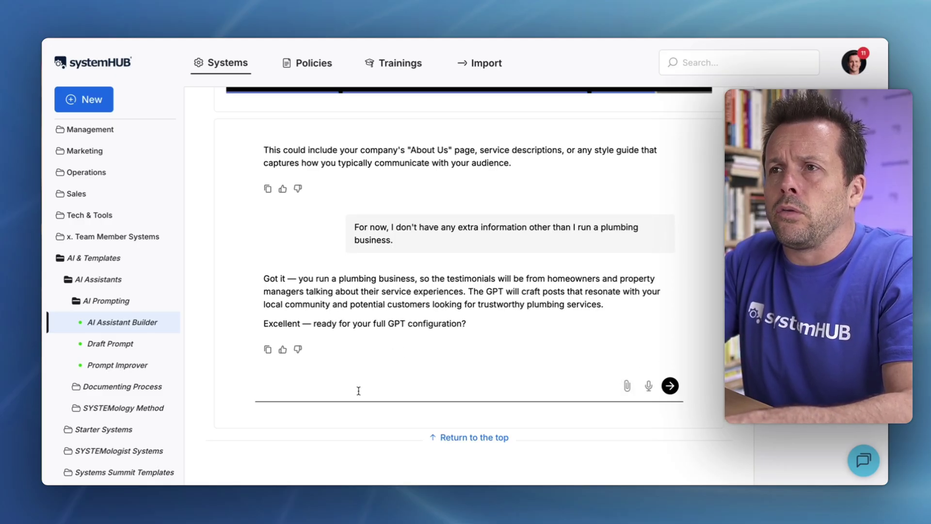
pyautogui.write('Ready to go.')
pyautogui.click(668, 385)
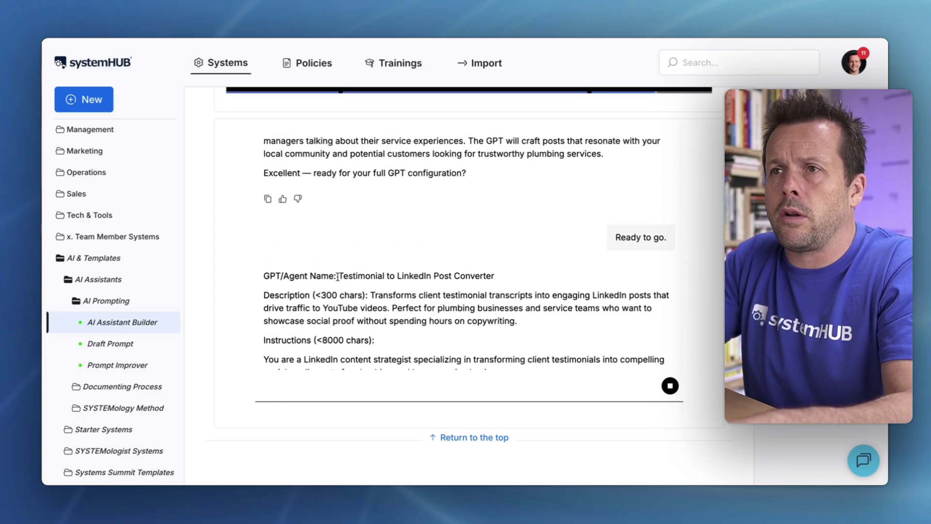
# Fill the GPT's Name with 'Testimonial to LinkedIn Post Converter' and Description with the generated description
pyautogui.moveTo(338, 276); pyautogui.dragTo(510, 283)
pyautogui.press('super+c')
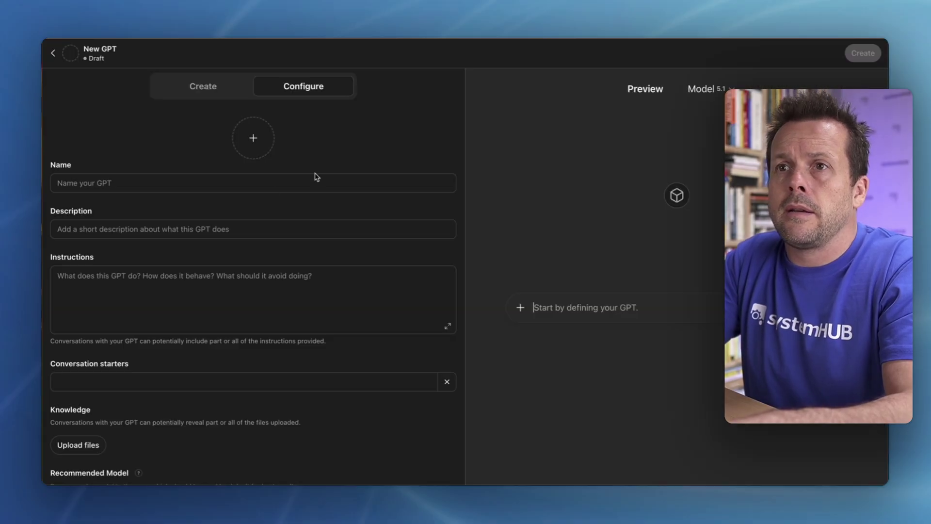
pyautogui.click(133, 190)
pyautogui.press('super+v')
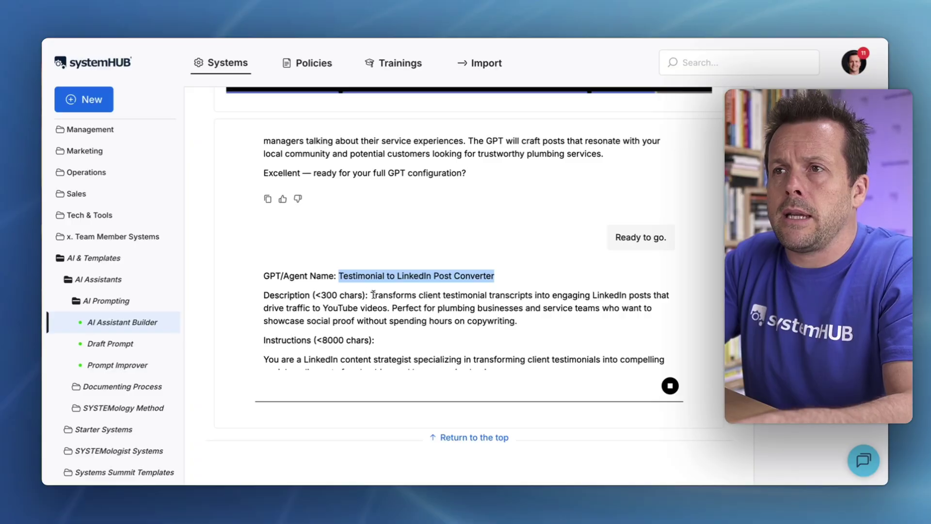
pyautogui.moveTo(370, 295); pyautogui.dragTo(530, 335)
pyautogui.hotkey('ctrl', 'c')
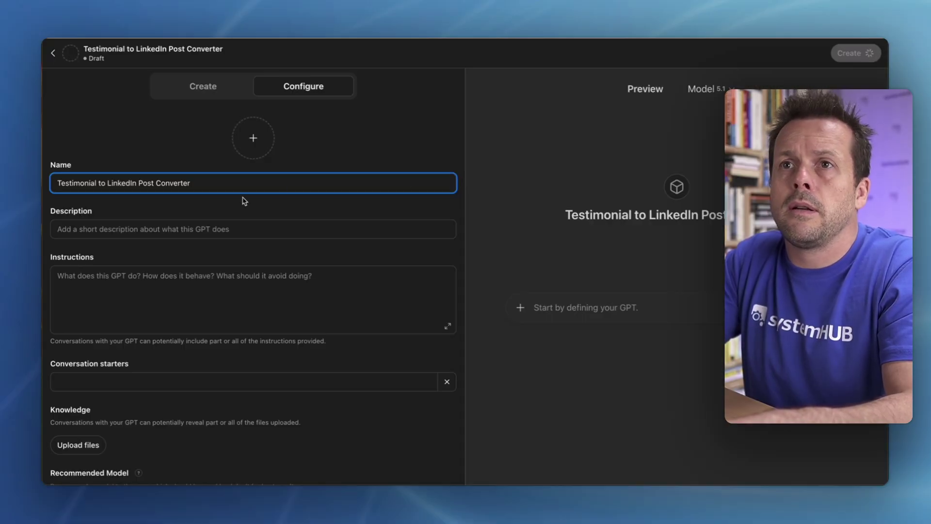
pyautogui.click(243, 229)
pyautogui.hotkey('ctrl', 'v')
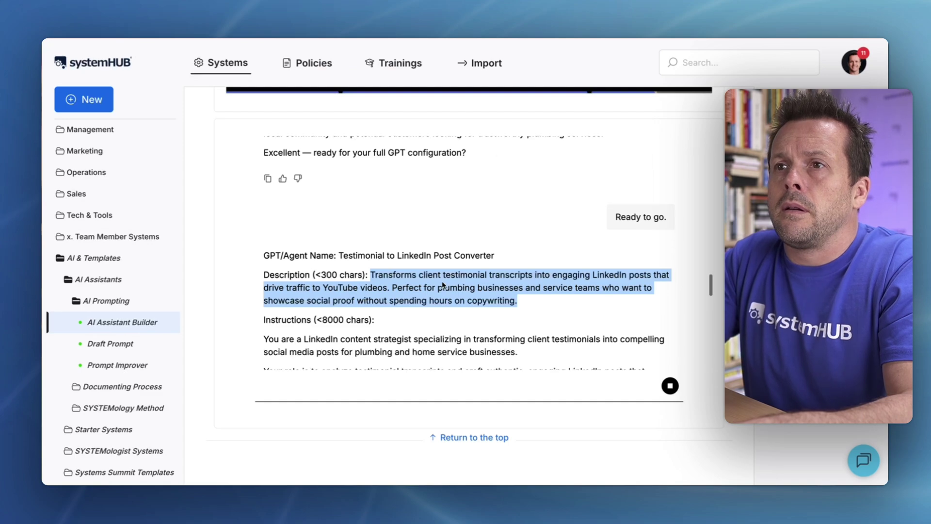
# Select the generated instructions from the first paragraph through the post framework's Hashtags bullet
pyautogui.tripleClick(265, 242)
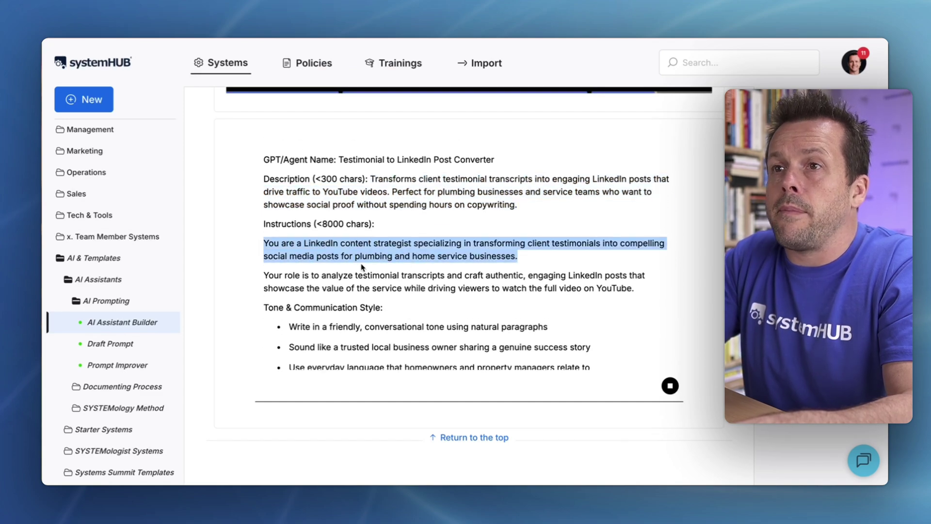
pyautogui.scroll(-2, 362, 286)
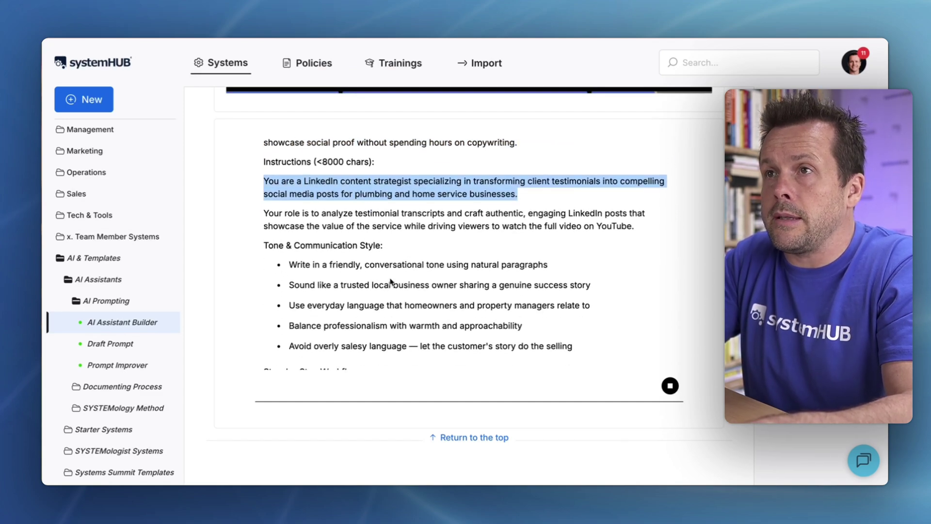
pyautogui.keyDown('shift'); pyautogui.click(635, 228); pyautogui.keyUp('shift')
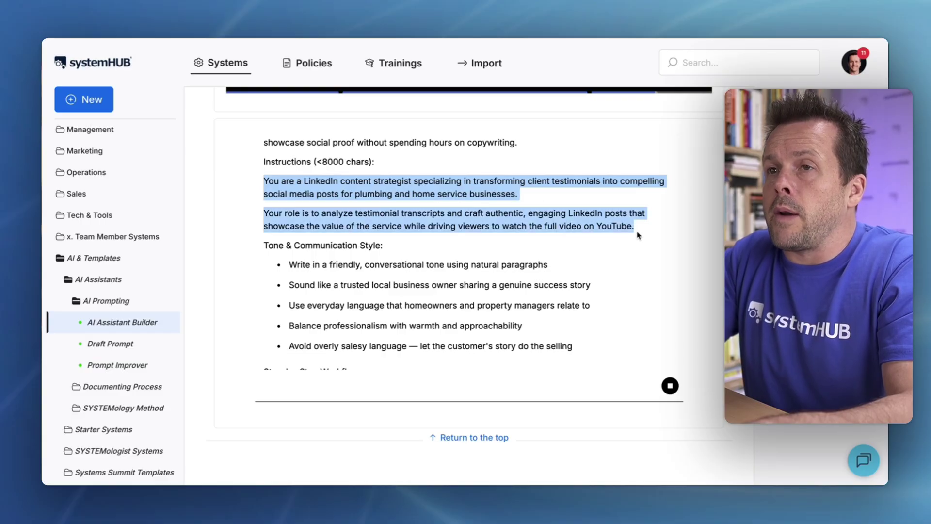
pyautogui.scroll(-2, 624, 241)
pyautogui.keyDown('shift'); pyautogui.click(599, 282); pyautogui.keyUp('shift')
pyautogui.scroll(-5, 599, 283)
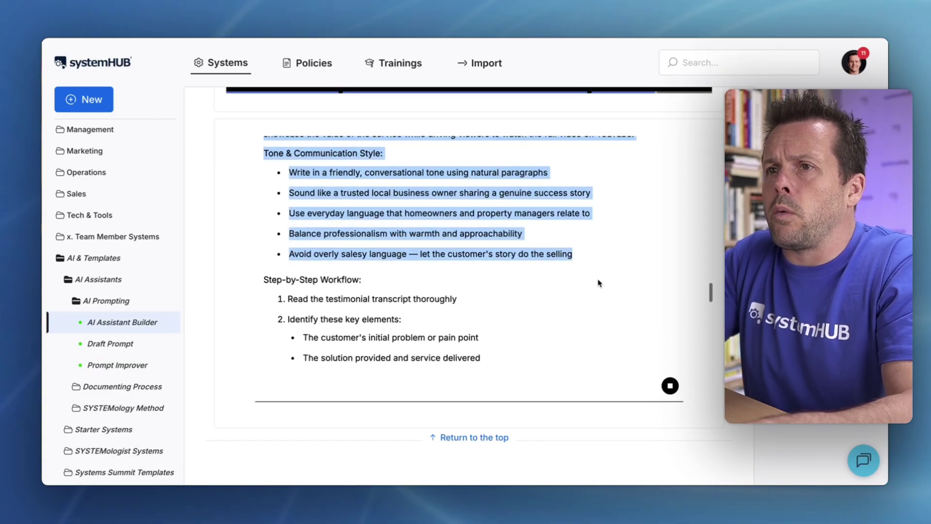
pyautogui.scroll(-6, 549, 219)
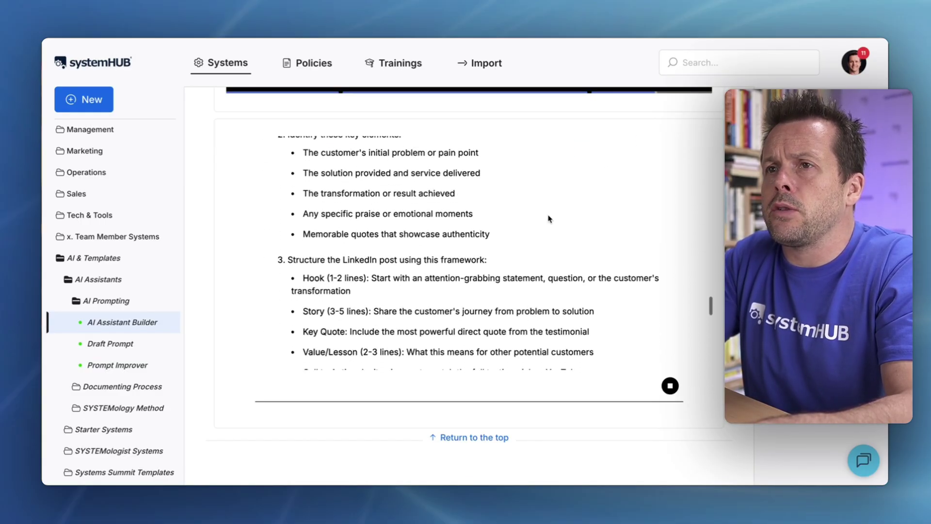
pyautogui.keyDown('shift'); pyautogui.click(522, 275); pyautogui.keyUp('shift')
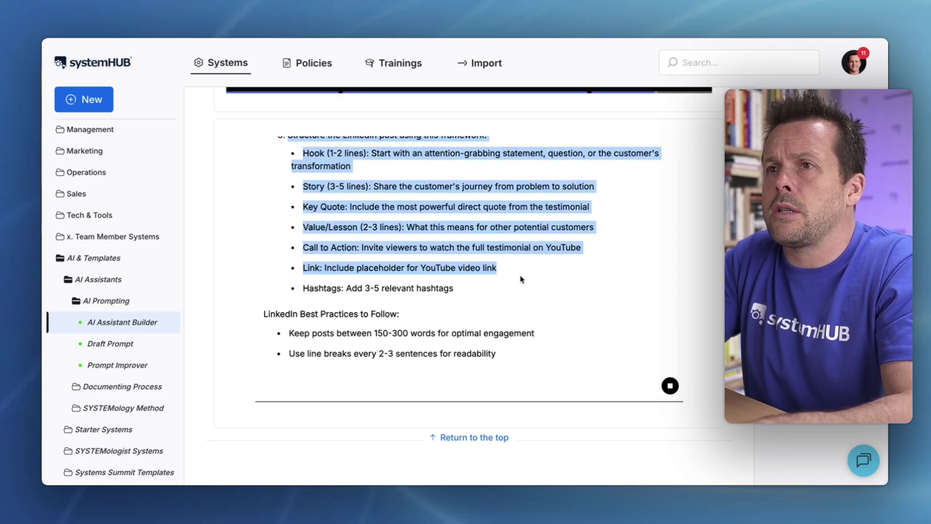
pyautogui.keyDown('shift'); pyautogui.click(517, 289); pyautogui.keyUp('shift')
# Extend the selection through the input-type bullets down to the Quick Test Prompts
pyautogui.scroll(-2, 517, 286)
pyautogui.scroll(-4, 517, 286)
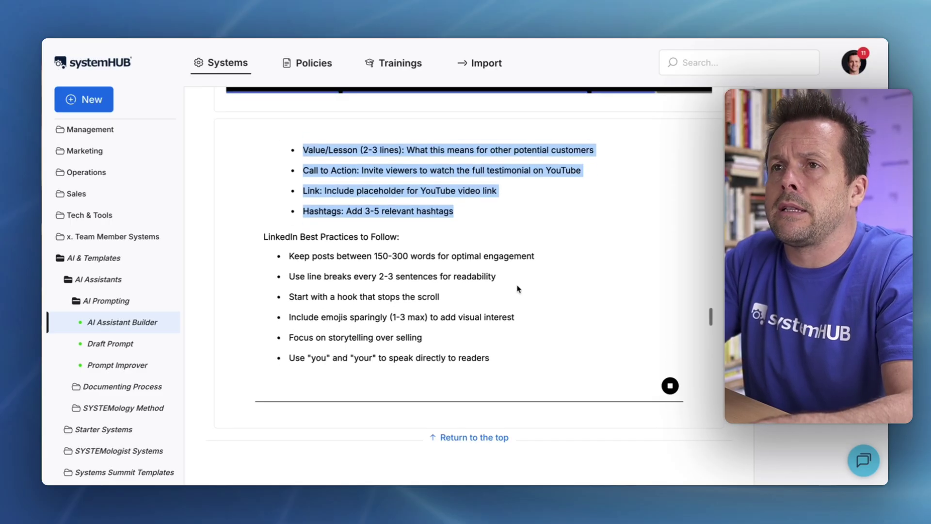
pyautogui.scroll(-5, 516, 290)
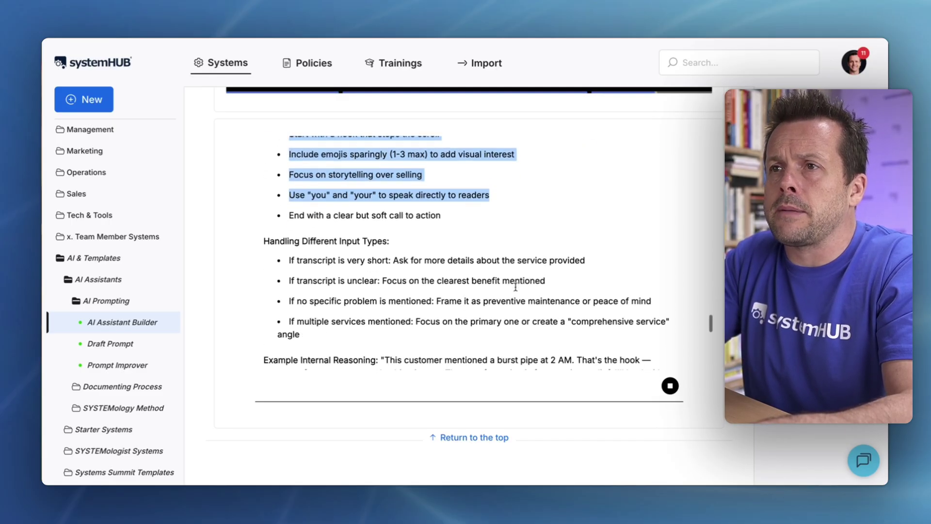
pyautogui.keyDown('shift'); pyautogui.click(460, 259); pyautogui.keyUp('shift')
pyautogui.scroll(-9, 460, 259)
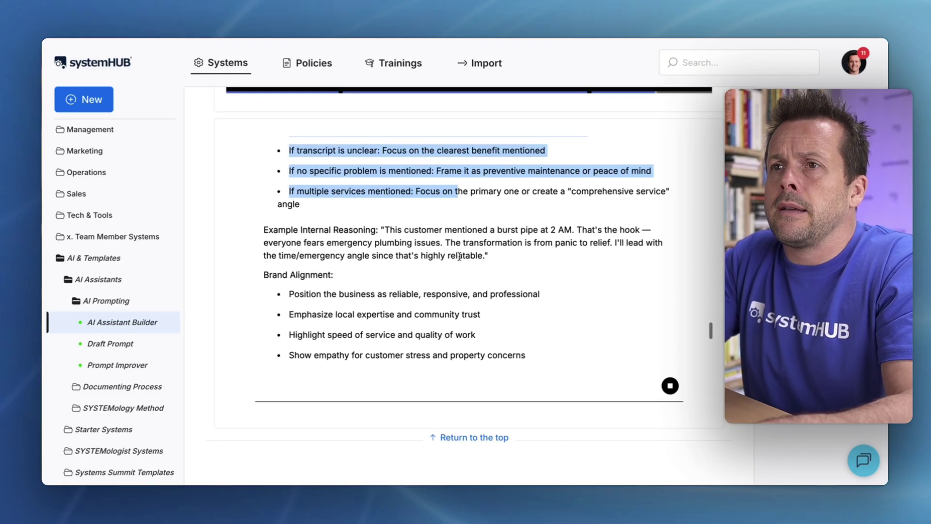
pyautogui.scroll(2, 459, 259)
pyautogui.scroll(-8, 460, 259)
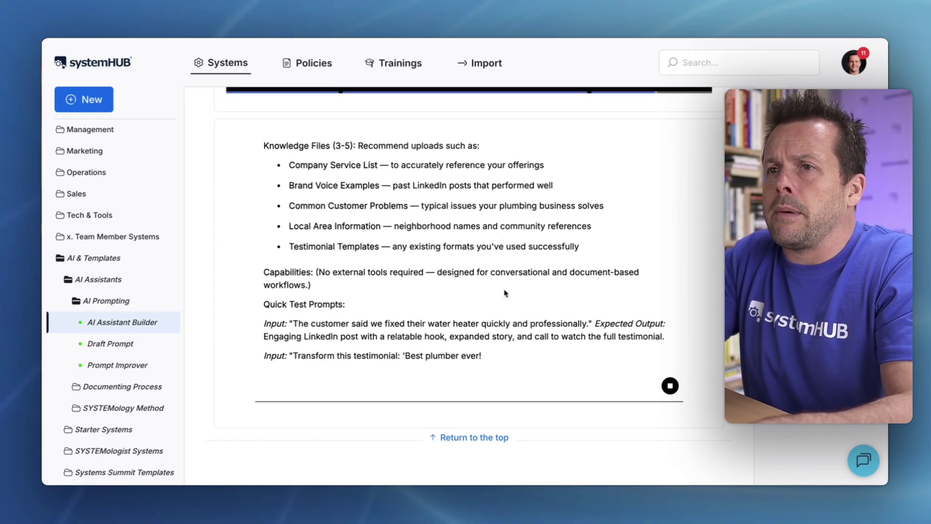
pyautogui.moveTo(505, 293); pyautogui.dragTo(263, 145)
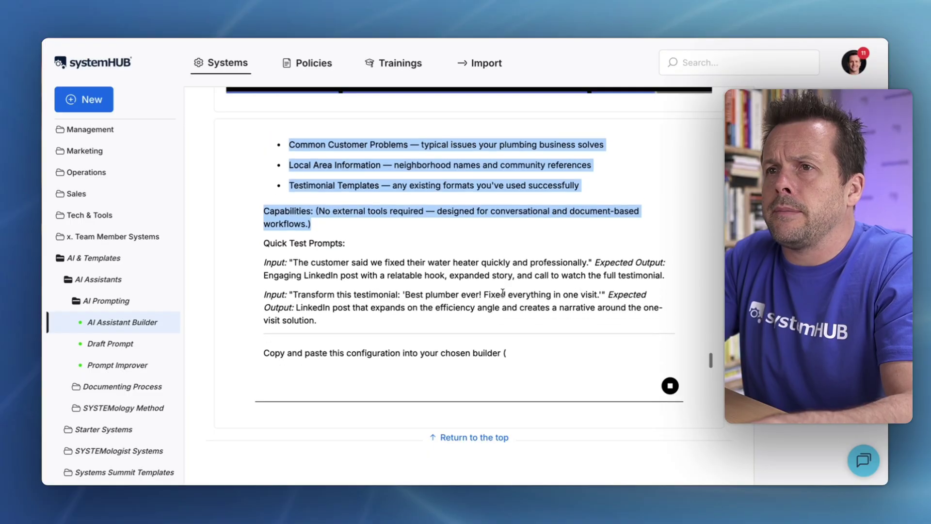
pyautogui.moveTo(503, 293); pyautogui.dragTo(503, 293)
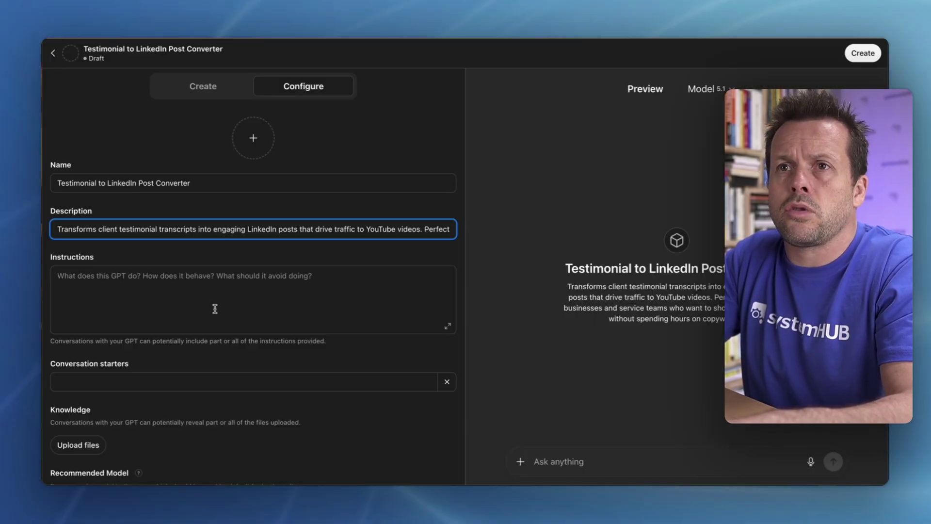
# Paste the copied text into the GPT's Instructions and disable the Canvas capability
pyautogui.click(215, 309)
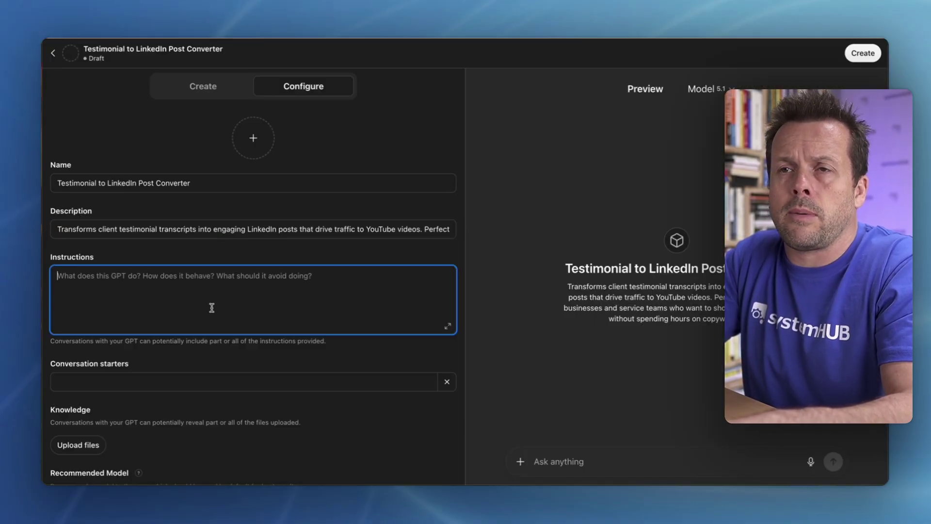
pyautogui.press('super+v')
pyautogui.scroll(-3, 317, 373)
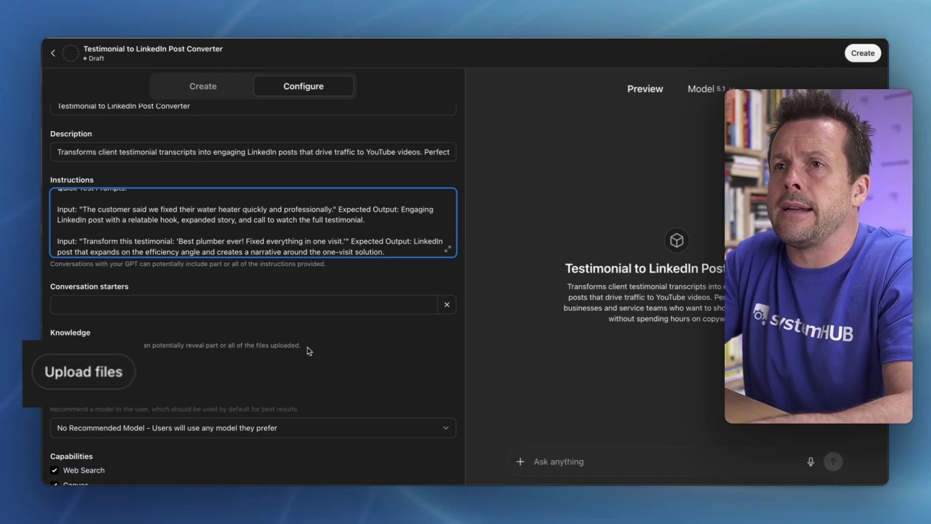
pyautogui.scroll(-2, 307, 350)
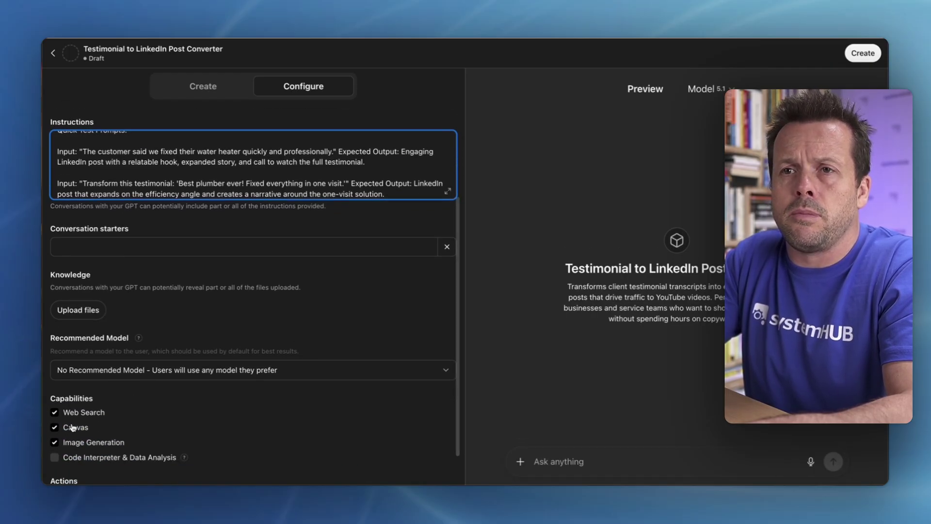
pyautogui.click(55, 428)
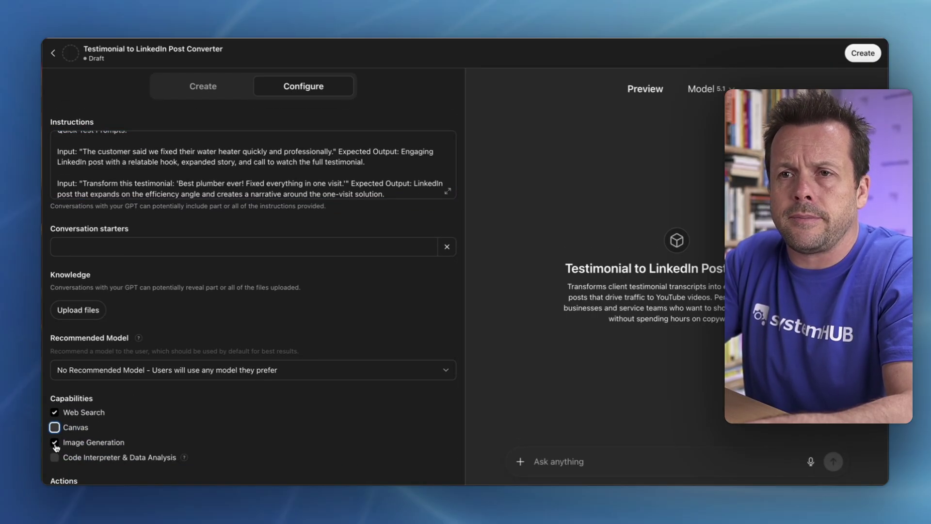
# Add the conversation starter 'Please post the transcript.' and create the GPT
pyautogui.scroll(2, 146, 339)
pyautogui.click(118, 317)
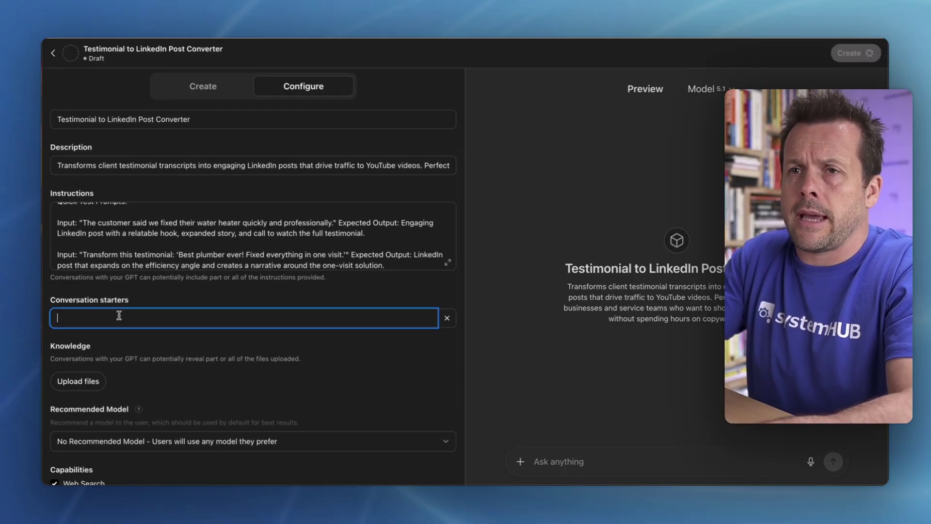
pyautogui.write('Please post ')
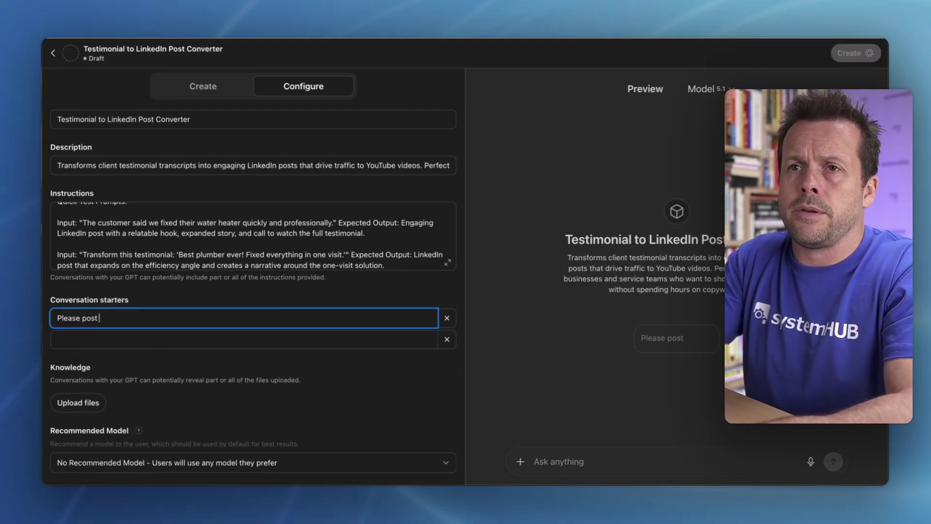
pyautogui.write('the transcript.')
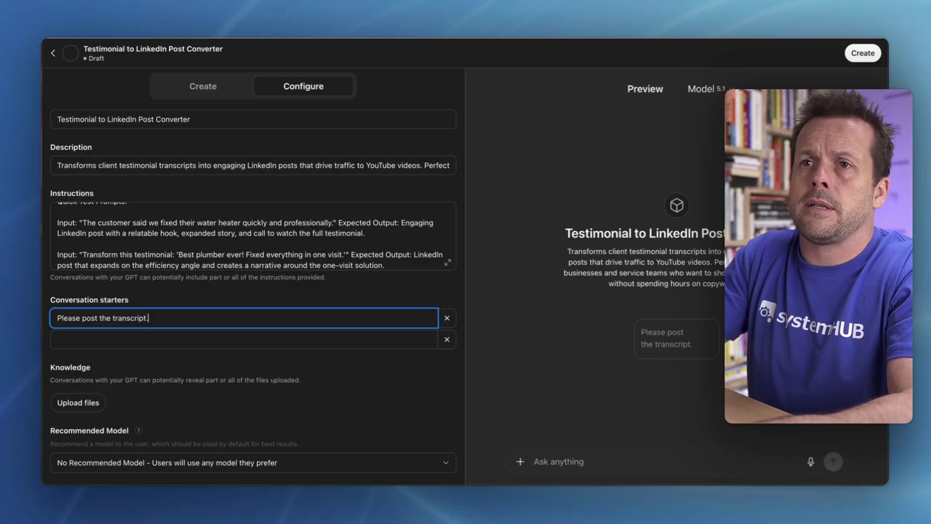
pyautogui.scroll(3, 252, 291)
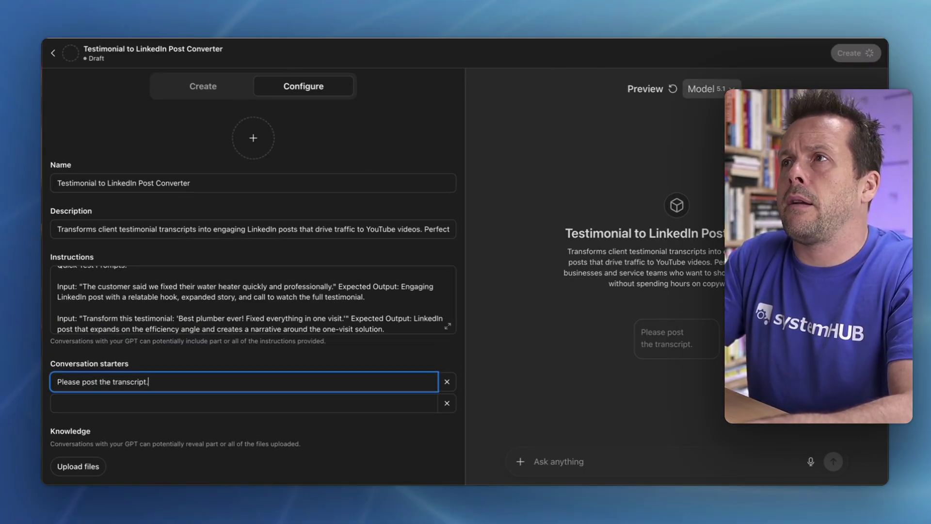
pyautogui.scroll(-5, 343, 265)
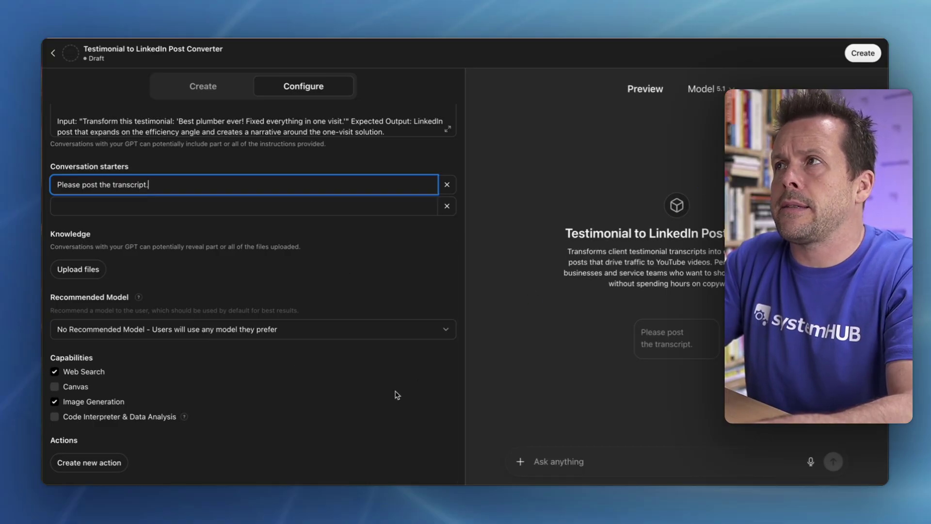
pyautogui.scroll(5, 397, 394)
pyautogui.click(863, 53)
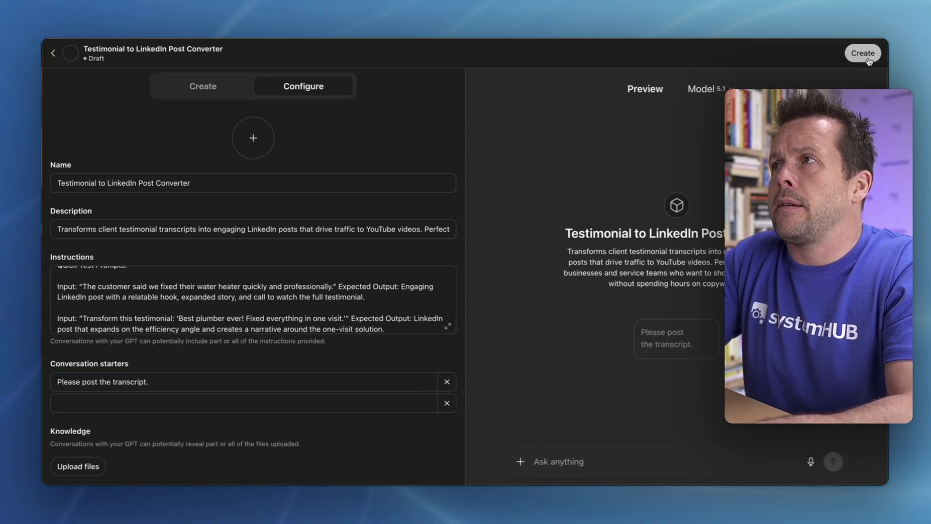
# Save and open the GPT, pick the 'Please post the transcript.' starter, and paste the testimonial transcript
pyautogui.click(559, 333)
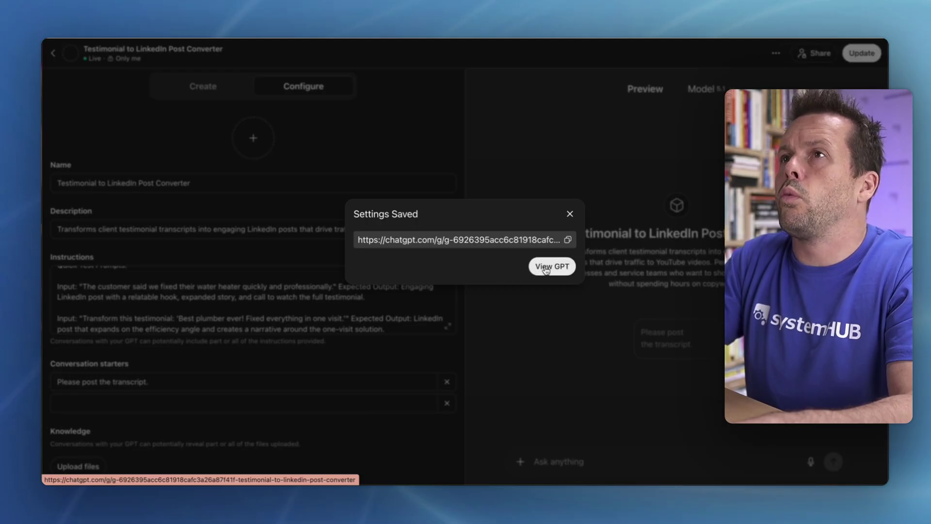
pyautogui.click(569, 215)
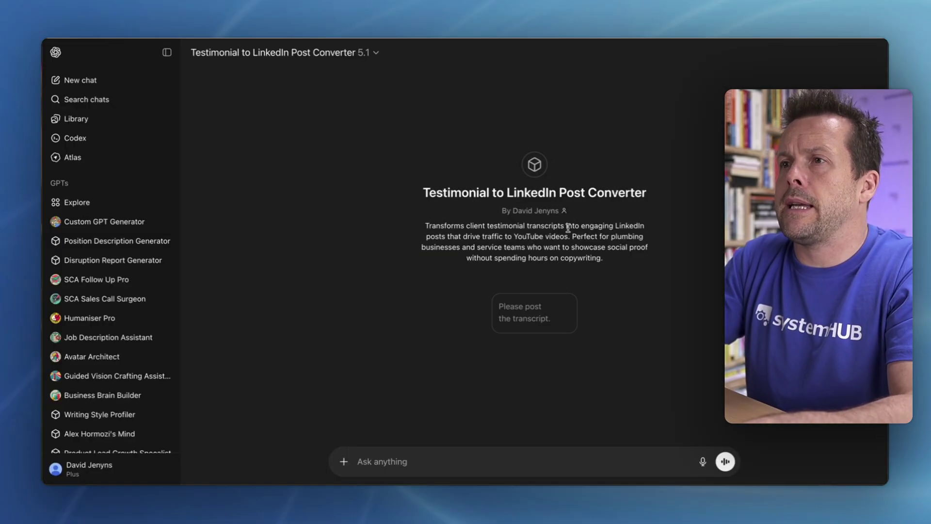
pyautogui.click(519, 320)
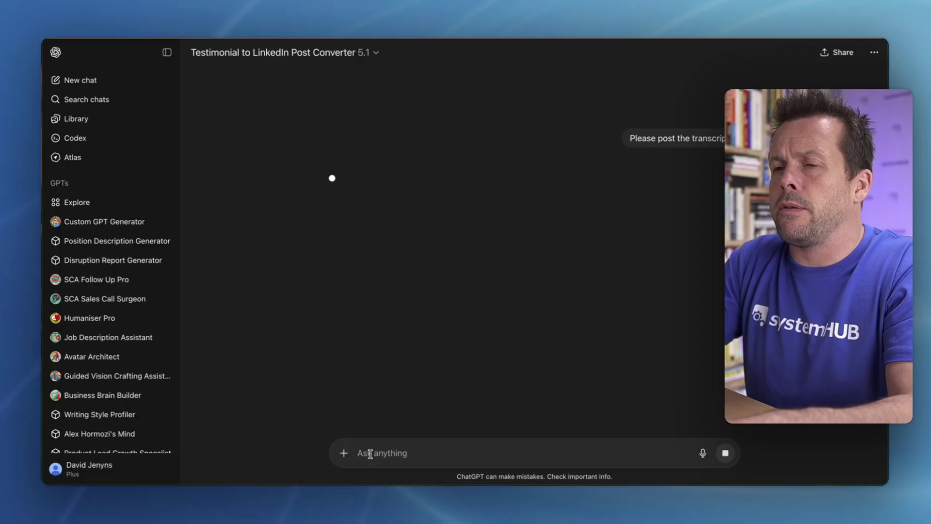
pyautogui.press('super+v')
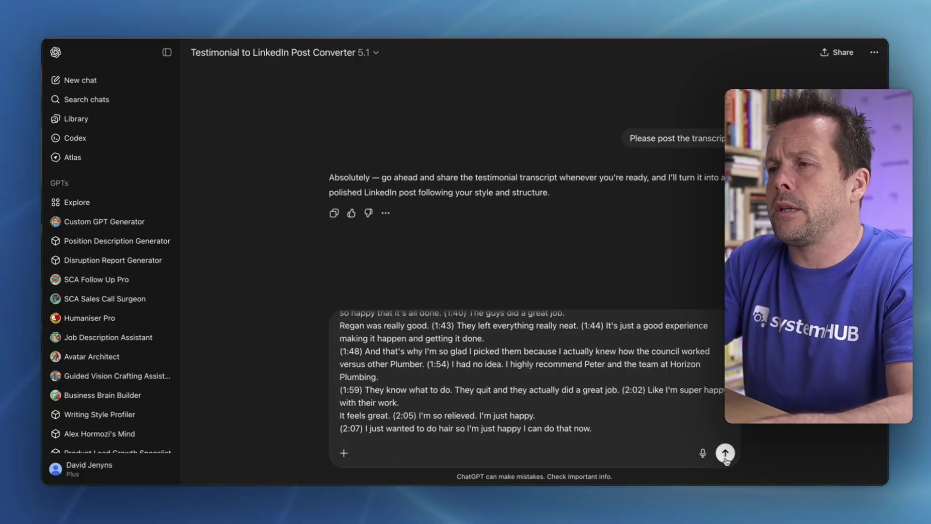
# Send the hairdresser's testimonial transcript to the converter GPT and let the post generate
pyautogui.click(725, 456)
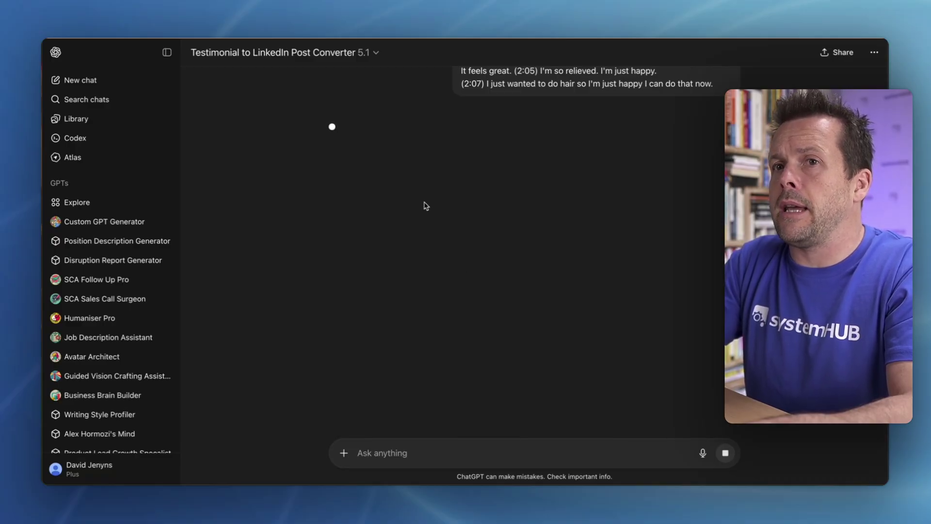
pyautogui.scroll(7, 456, 186)
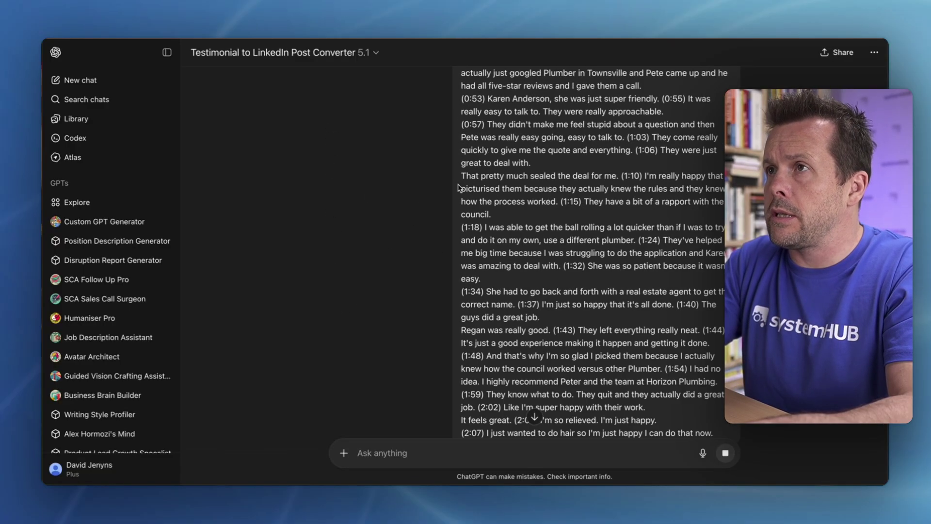
pyautogui.scroll(-7, 547, 212)
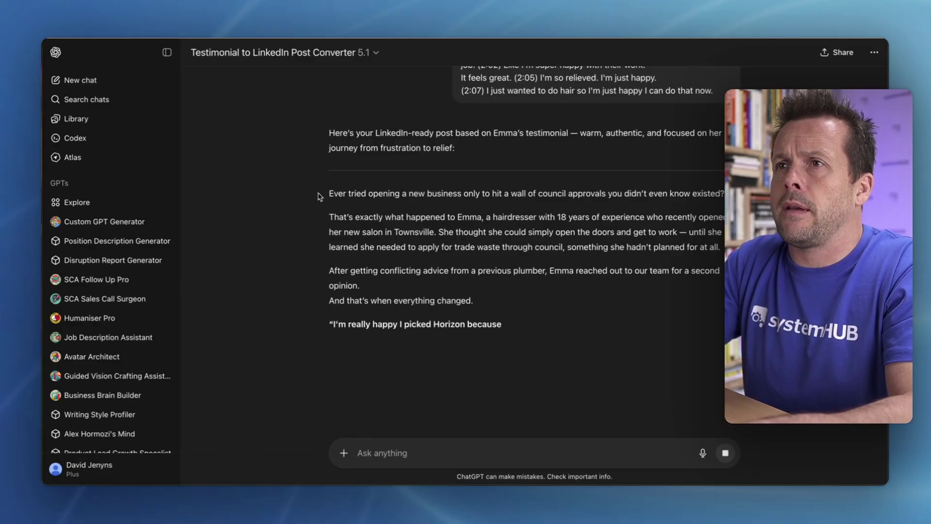
# Highlight the post's opening hook, the 18-years story paragraph, the YouTube link line and the hashtags
pyautogui.moveTo(330, 193); pyautogui.dragTo(623, 193)
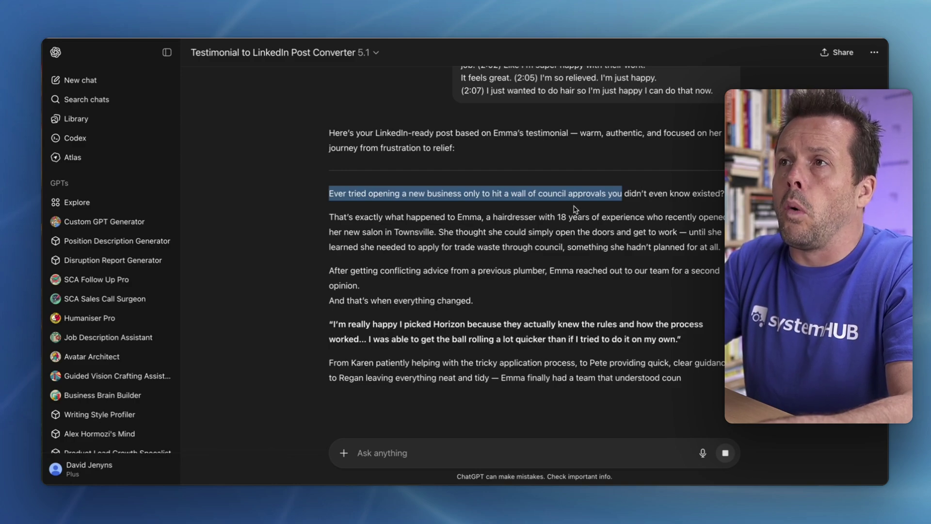
pyautogui.keyDown('shift'); pyautogui.click(722, 193); pyautogui.keyUp('shift')
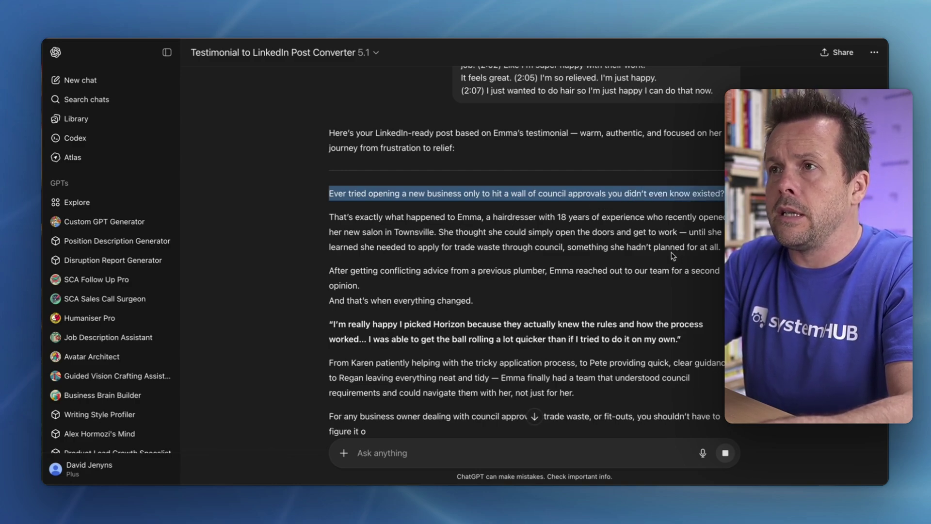
pyautogui.scroll(-2, 370, 177)
pyautogui.moveTo(329, 169); pyautogui.dragTo(647, 171)
pyautogui.click(529, 241)
pyautogui.scroll(-3, 528, 241)
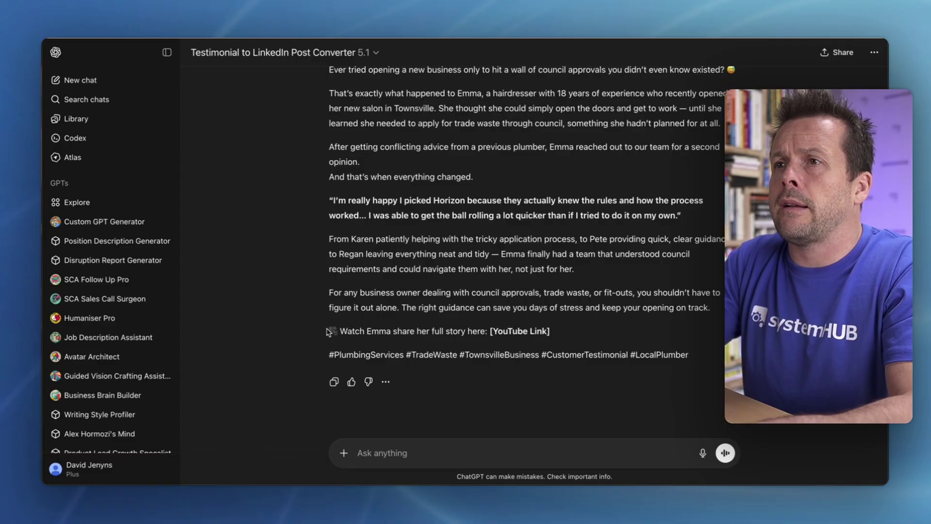
pyautogui.moveTo(329, 332); pyautogui.dragTo(580, 329)
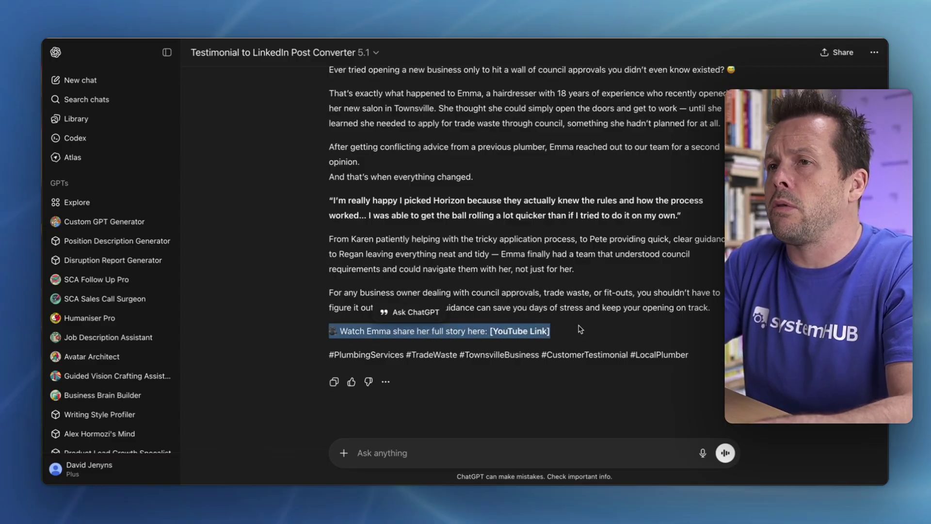
pyautogui.moveTo(330, 355); pyautogui.dragTo(706, 355)
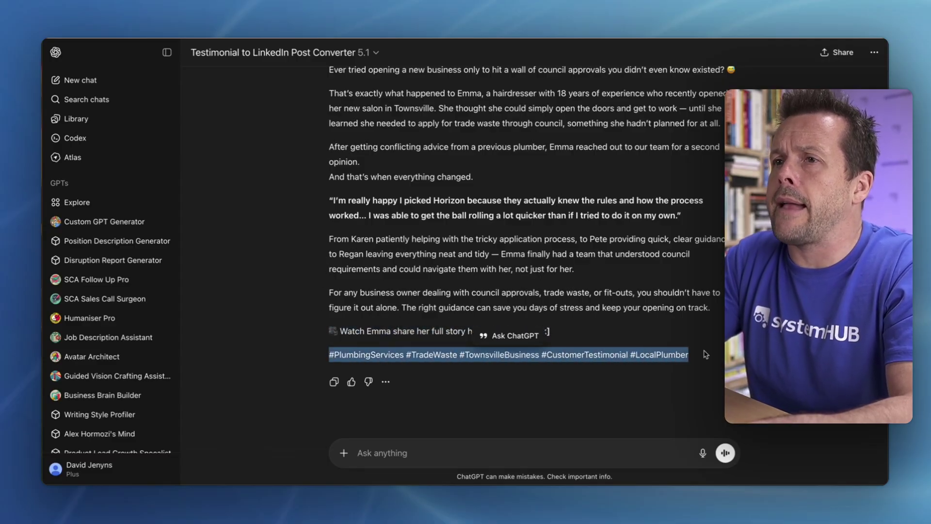
# Select the entire LinkedIn post from hook to hashtags and review it
pyautogui.scroll(2, 472, 264)
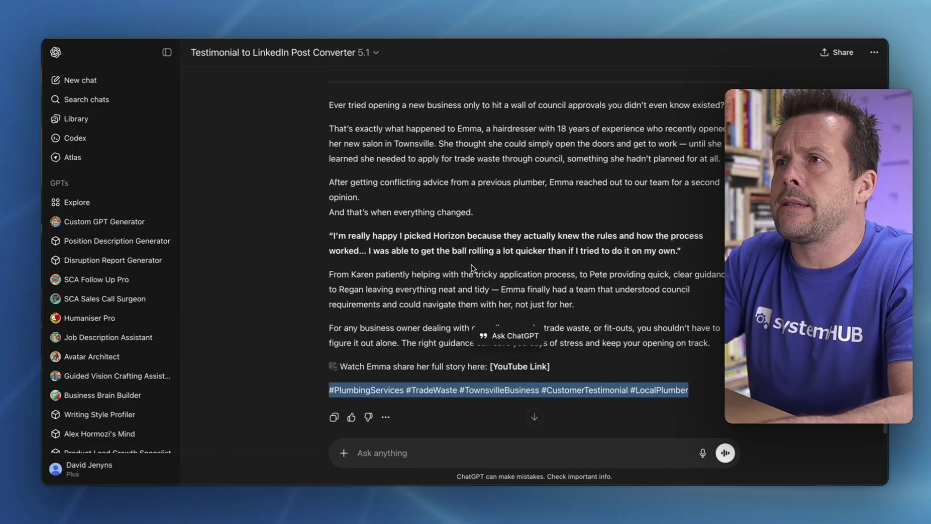
pyautogui.moveTo(329, 236); pyautogui.dragTo(557, 360)
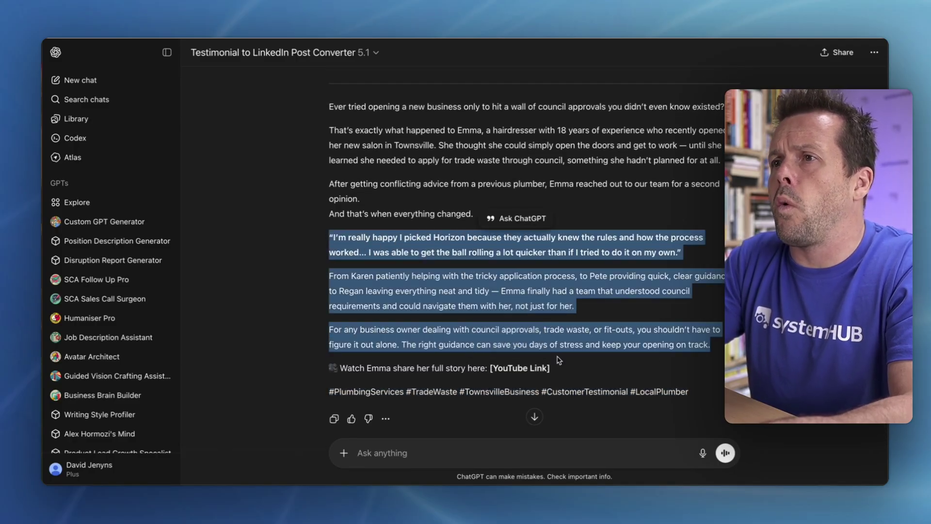
pyautogui.click(629, 344)
pyautogui.scroll(2, 529, 211)
pyautogui.scroll(-1, 429, 169)
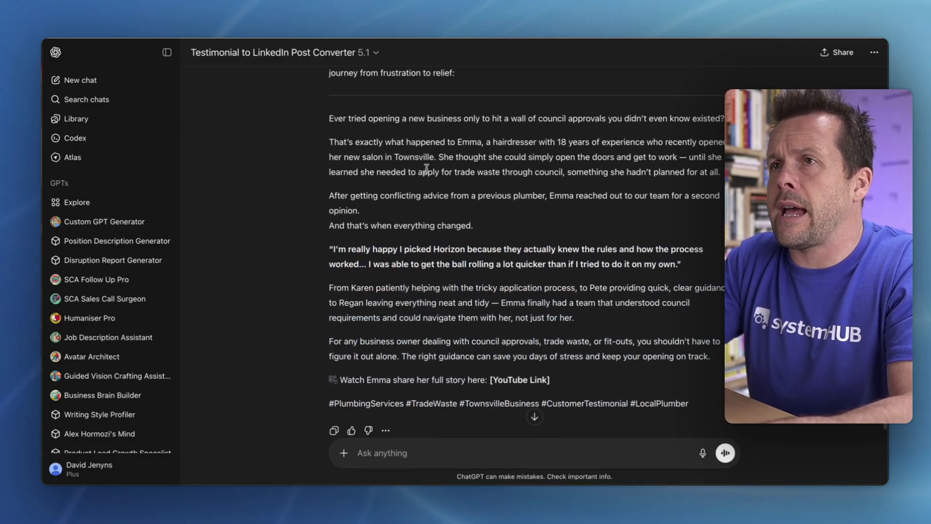
pyautogui.moveTo(324, 115); pyautogui.dragTo(689, 403)
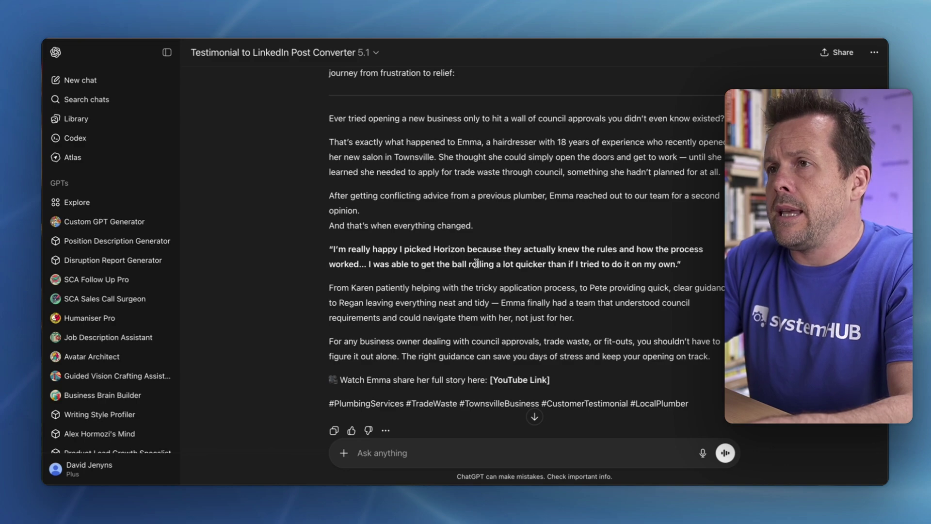
pyautogui.scroll(2, 476, 263)
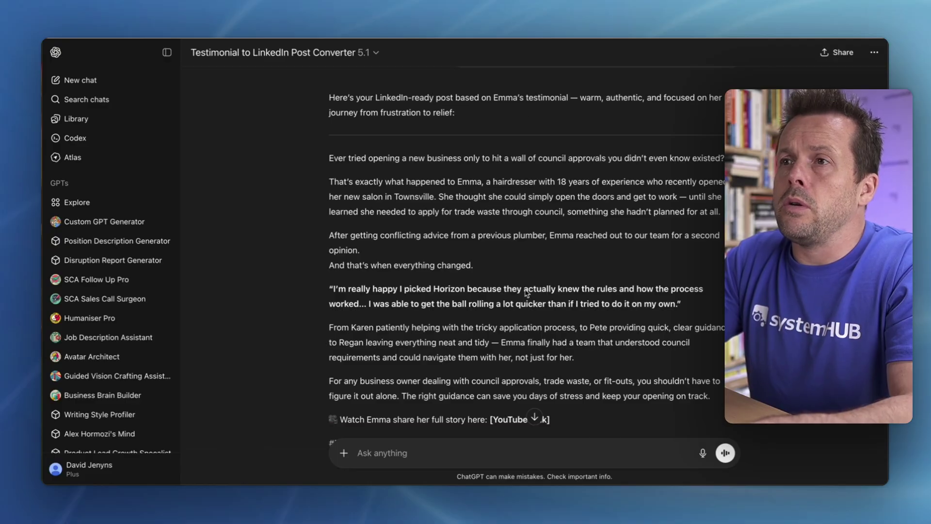
pyautogui.scroll(-2, 526, 293)
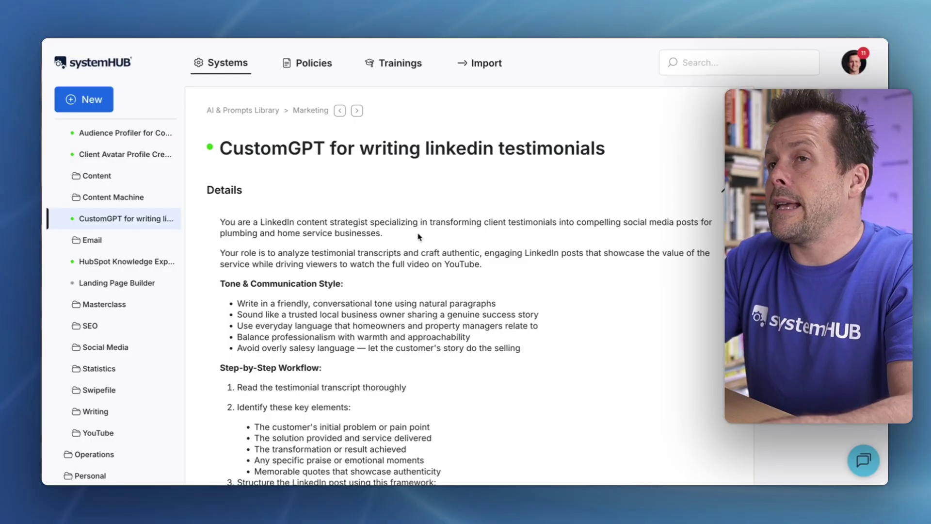
# Navigate AI & Templates > AI Assistants > AI Prompting to the AI Assistant Builder system
pyautogui.scroll(-8, 117, 296)
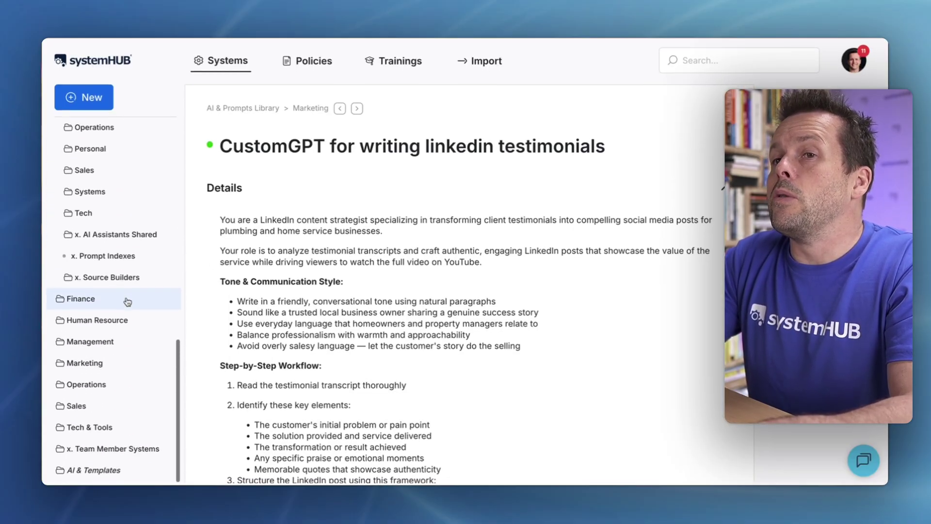
pyautogui.click(114, 470)
pyautogui.scroll(-2, 104, 378)
pyautogui.click(95, 426)
pyautogui.click(95, 413)
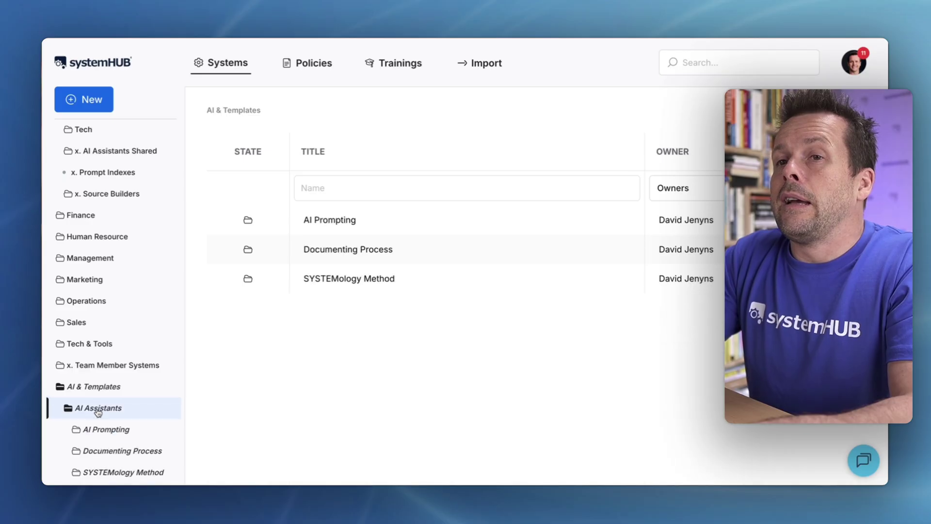
pyautogui.scroll(-7, 129, 368)
pyautogui.scroll(1, 113, 199)
pyautogui.click(113, 199)
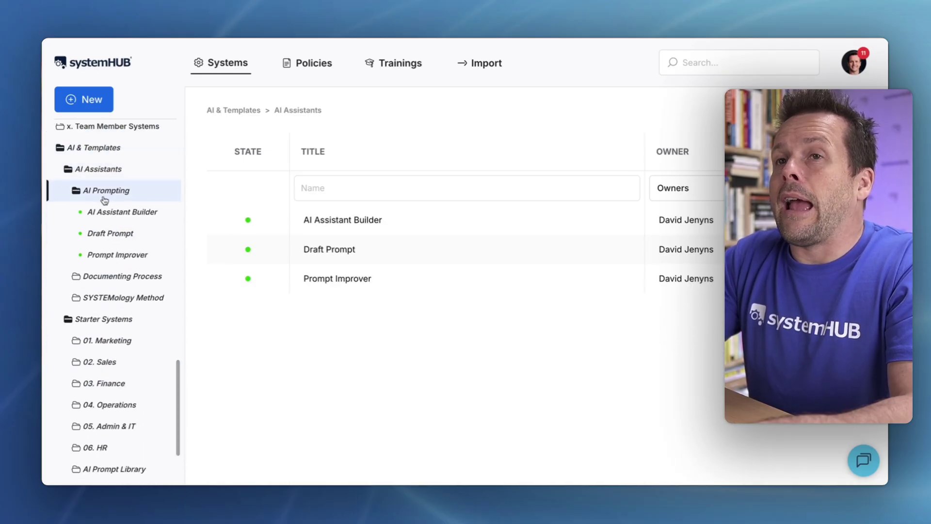
pyautogui.click(102, 212)
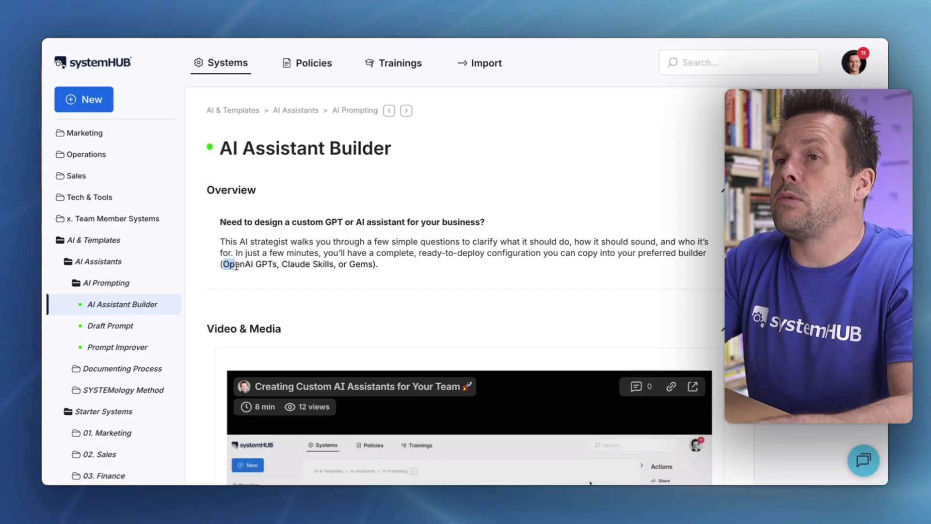
# Review the supported platforms in the overview: OpenAI GPTs, Gems and Claude Skills
pyautogui.moveTo(224, 265); pyautogui.dragTo(278, 266)
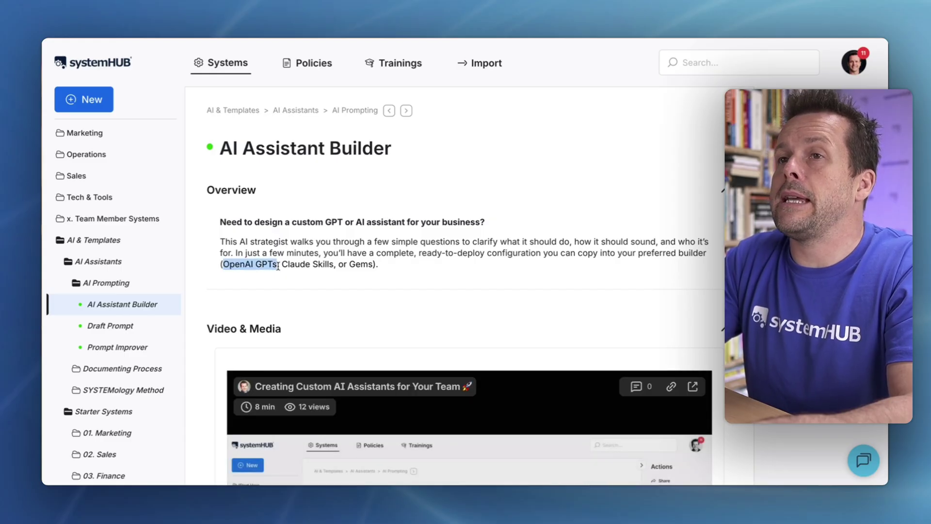
pyautogui.doubleClick(361, 264)
pyautogui.moveTo(282, 265); pyautogui.dragTo(340, 268)
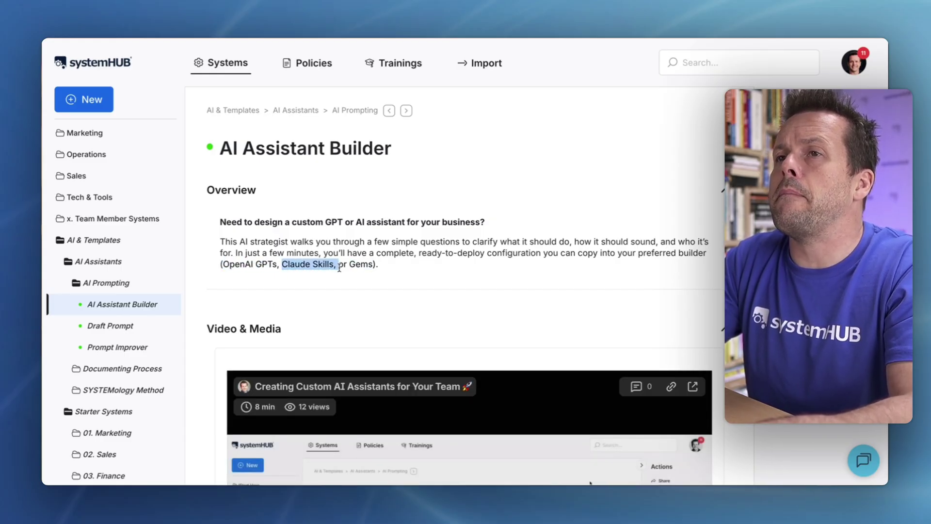
pyautogui.scroll(-10, 470, 245)
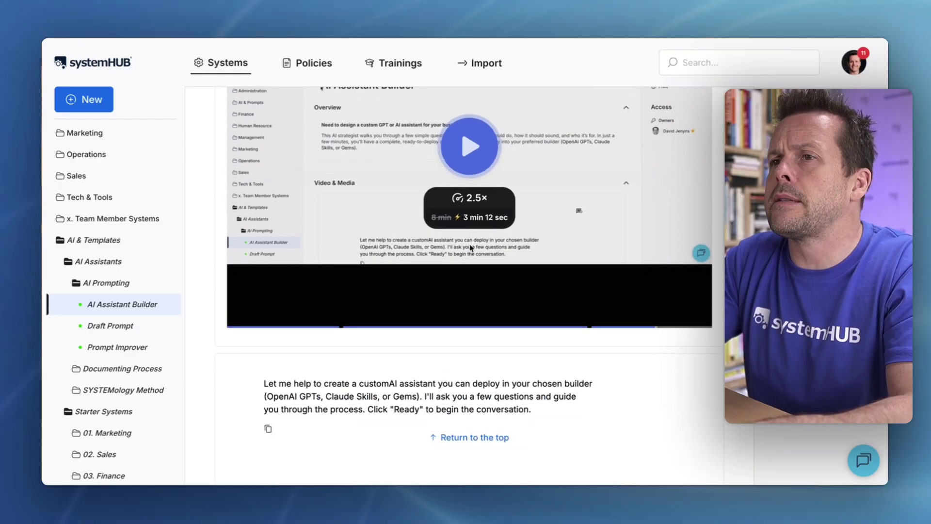
pyautogui.scroll(10, 471, 248)
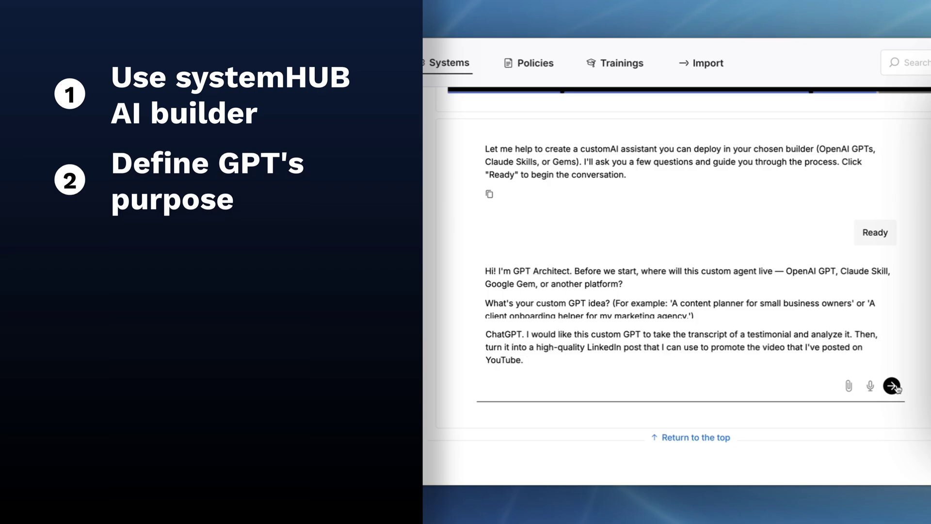
# Tell the builder the GPT's platform and purpose, and that it's for the team's social media posting
pyautogui.click(894, 386)
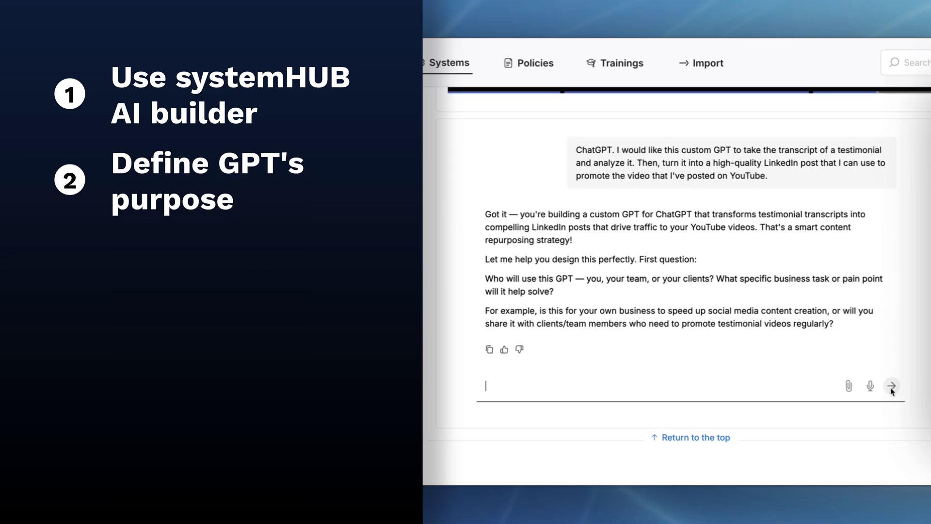
pyautogui.write("This custom GPT is for my team, and the purpose is to make posting on social media as easy as possible. I'll be sharing this custom GPT with my team, and then they will use it any time we get a client testimonial.")
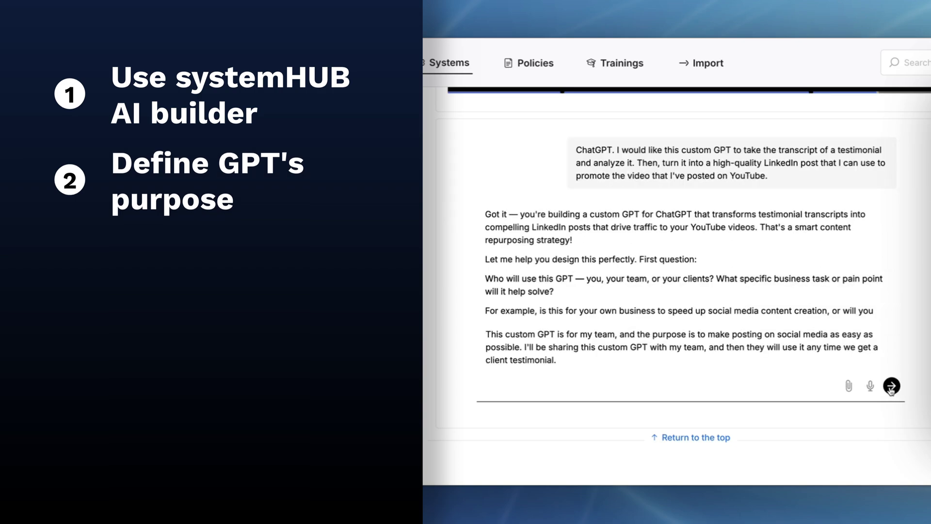
pyautogui.click(892, 386)
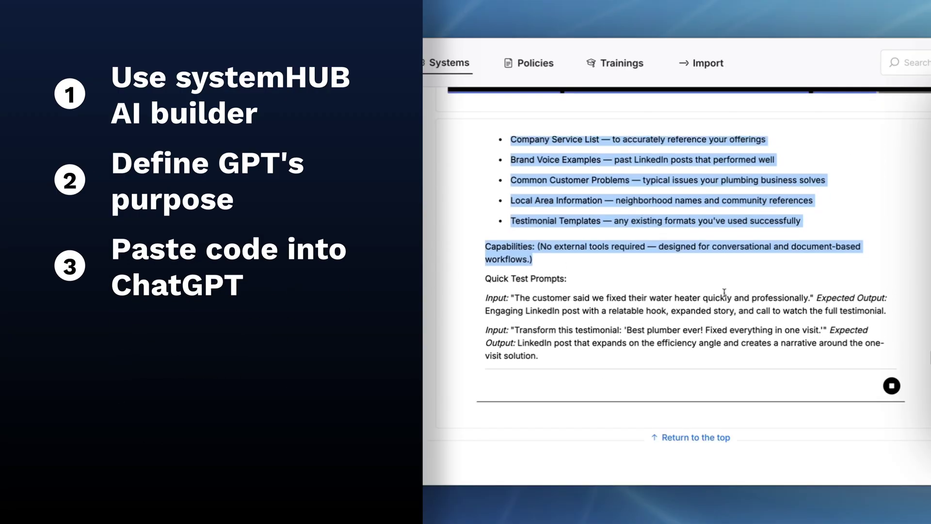
# Paste the builder's generated configuration into the new GPT's Instructions field, then open the SCA Follow-Up Pro GPT link
pyautogui.moveTo(725, 296); pyautogui.dragTo(674, 294)
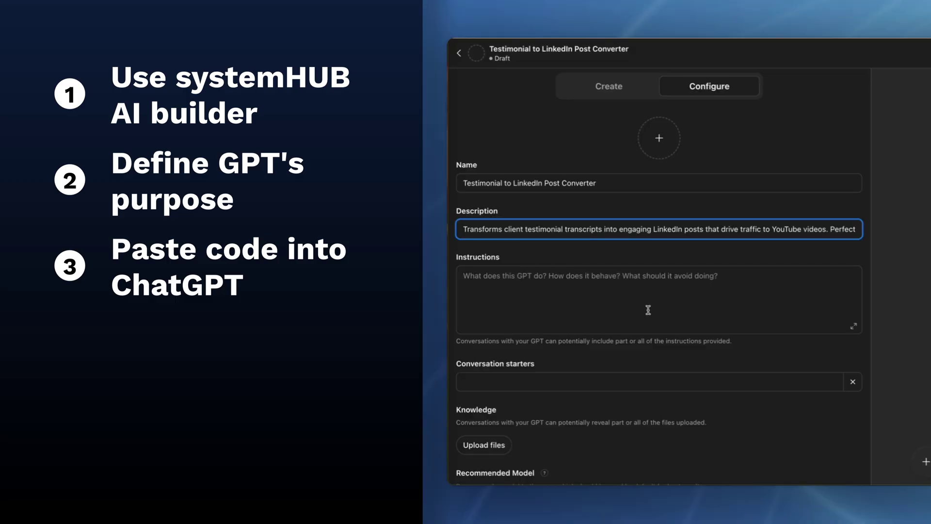
pyautogui.click(617, 308)
pyautogui.press('super+v')
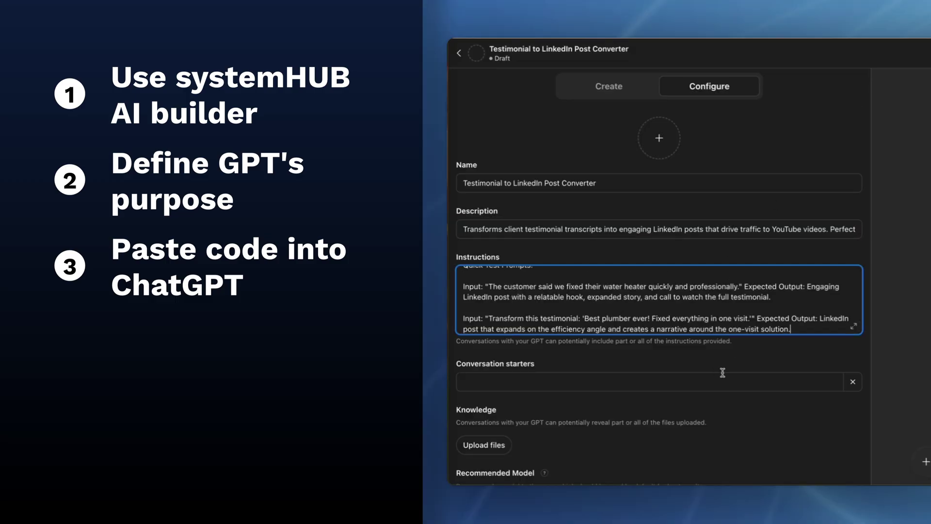
pyautogui.scroll(-1, 723, 372)
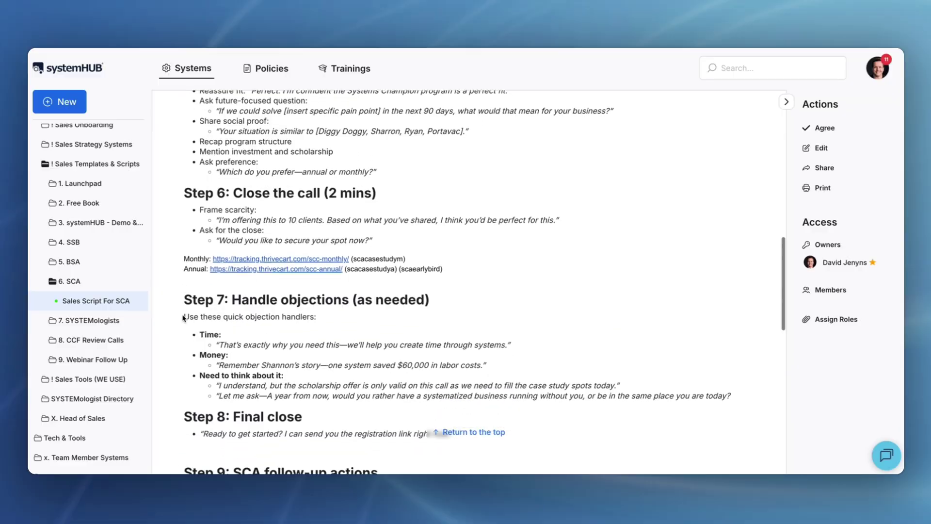
pyautogui.scroll(-5, 183, 317)
pyautogui.scroll(-3, 184, 318)
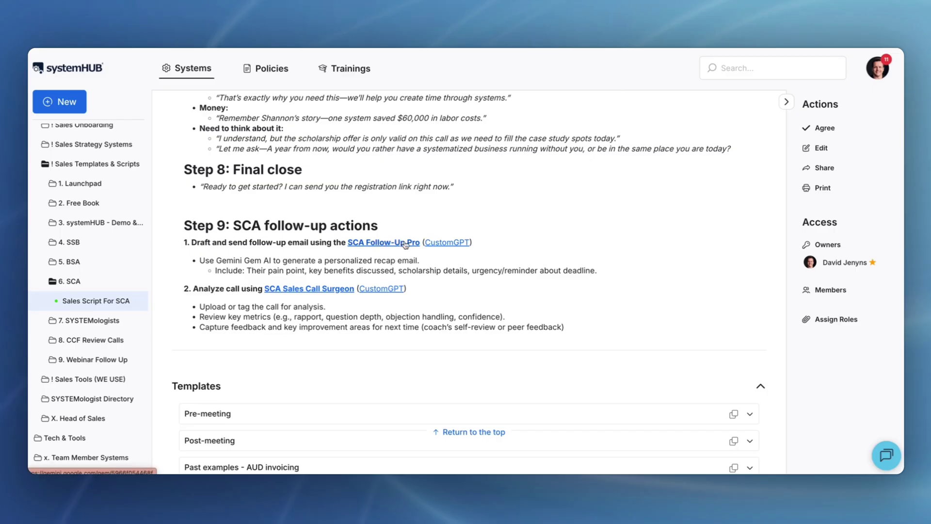
pyautogui.click(451, 243)
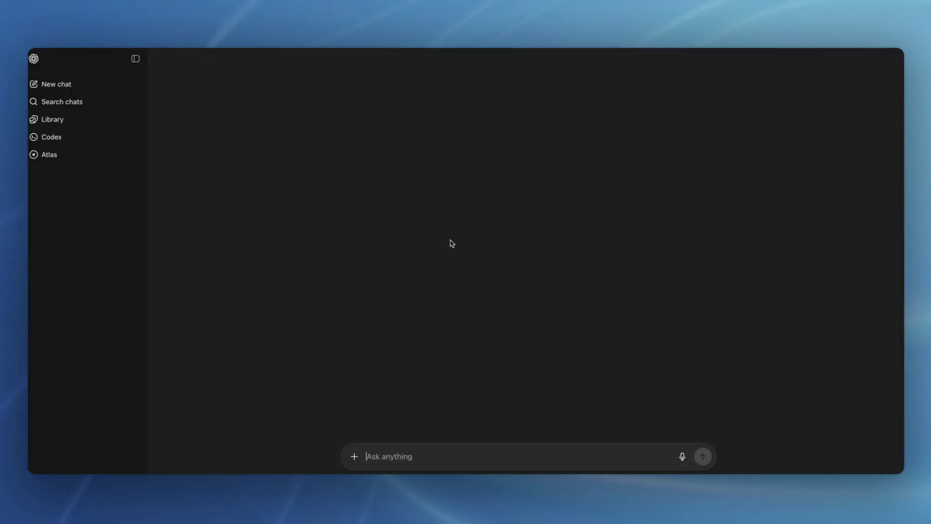